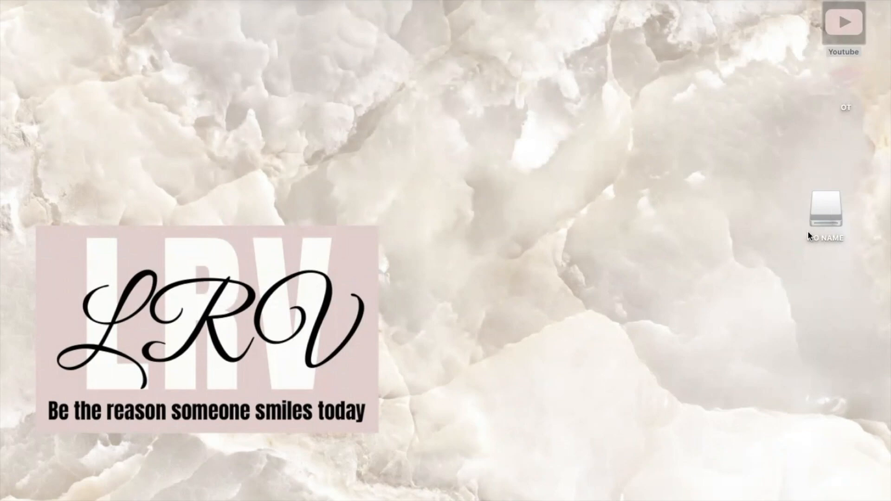
Step: Switch to iMovie and create a new movie project
{"action": "key", "text": "F4"}
{"action": "left_click", "coordinate": [560, 232]}
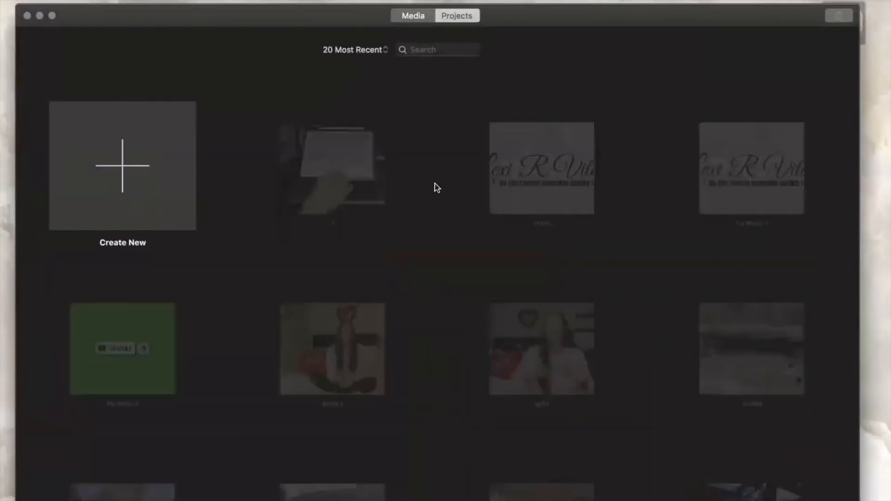
{"action": "scroll", "coordinate": [691, 383], "scroll_direction": "down", "scroll_amount": 5}
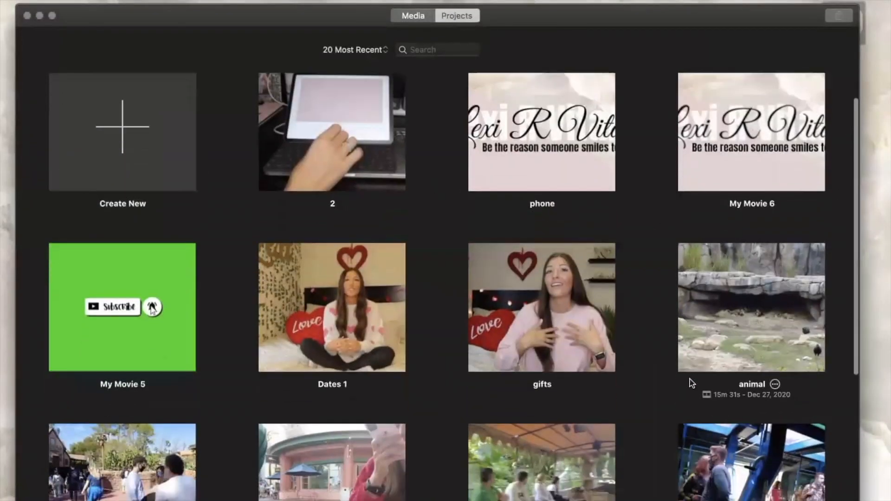
{"action": "scroll", "coordinate": [691, 381], "scroll_direction": "up", "scroll_amount": 5}
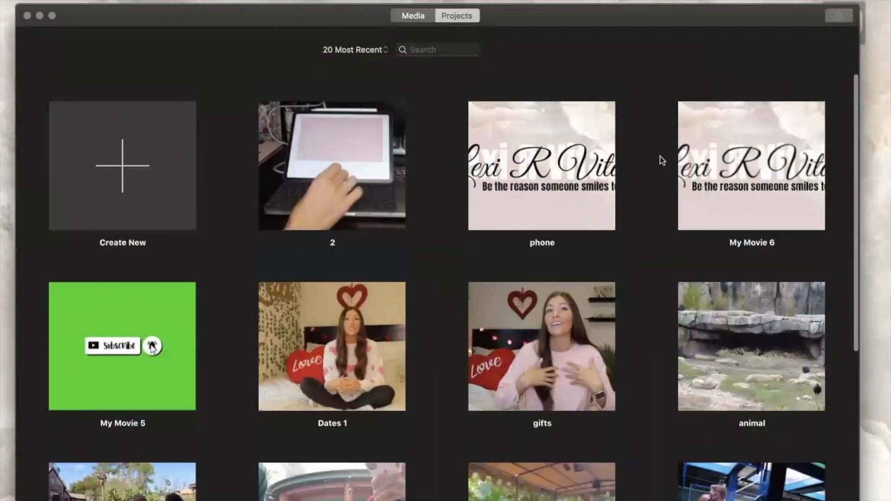
{"action": "left_click", "coordinate": [135, 154]}
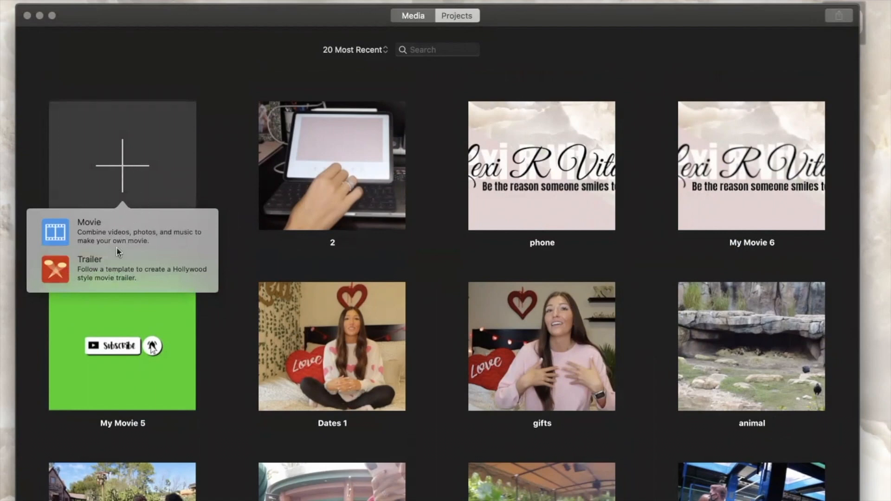
{"action": "left_click", "coordinate": [102, 234]}
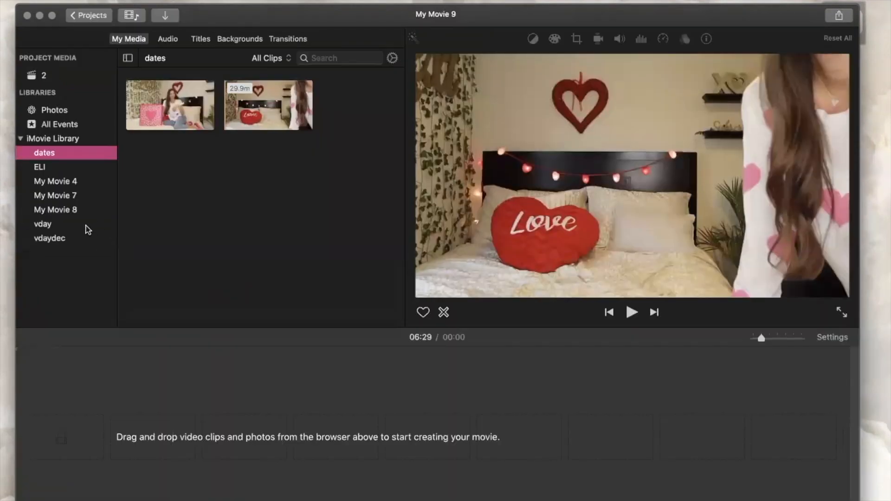
Step: Browse the clips in the vday library event and select the 12.3-minute clip
{"action": "left_click", "coordinate": [86, 228]}
{"action": "scroll", "coordinate": [220, 162], "scroll_direction": "up", "scroll_amount": 3}
{"action": "scroll", "coordinate": [219, 162], "scroll_direction": "down", "scroll_amount": 4}
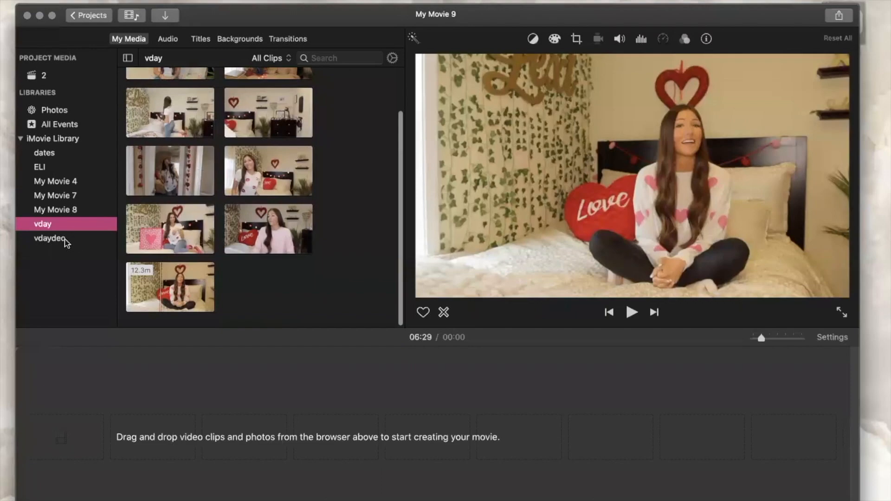
{"action": "left_click", "coordinate": [183, 231]}
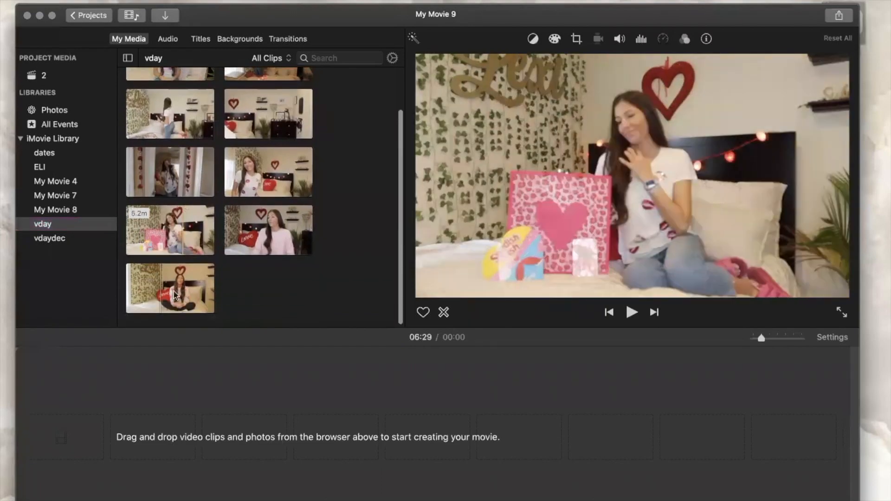
{"action": "left_click", "coordinate": [176, 296]}
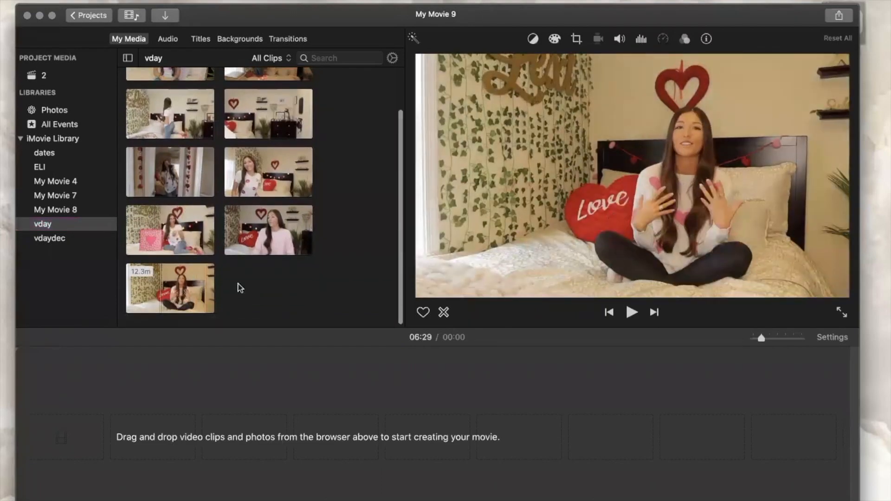
{"action": "left_click", "coordinate": [173, 289]}
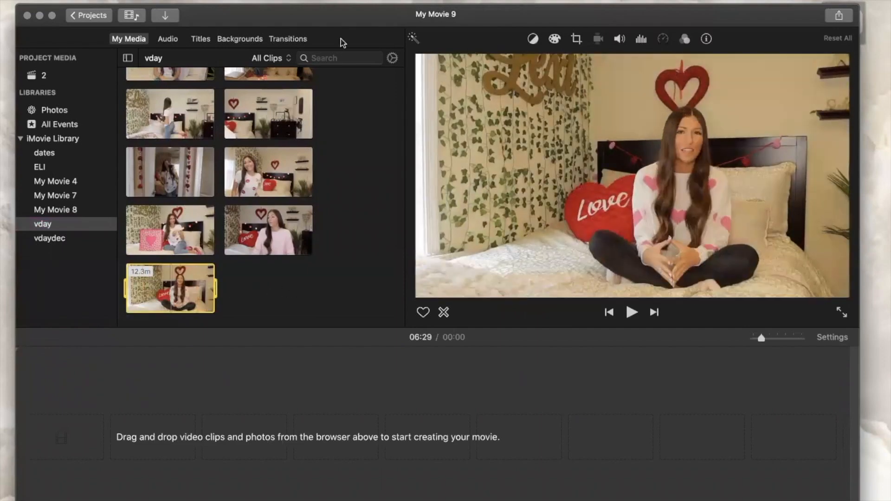
Step: Start a media import and select the 58.1-second clip on the NO NAME camera card
{"action": "left_click", "coordinate": [175, 20]}
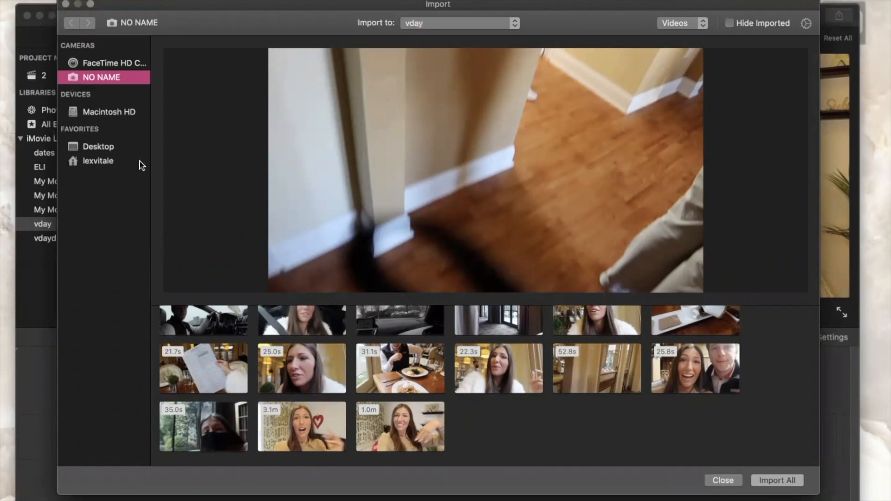
{"action": "left_click", "coordinate": [229, 323]}
{"action": "scroll", "coordinate": [229, 327], "scroll_direction": "down", "scroll_amount": 5}
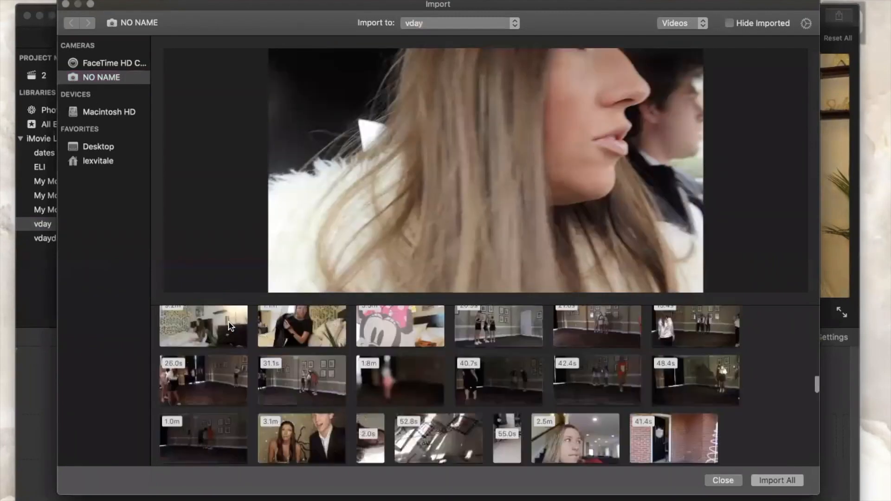
{"action": "scroll", "coordinate": [230, 326], "scroll_direction": "up", "scroll_amount": 5}
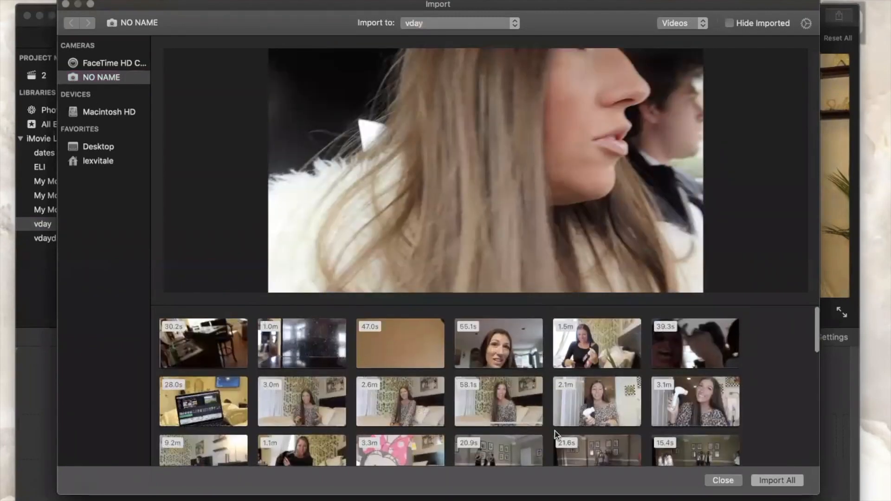
{"action": "scroll", "coordinate": [556, 435], "scroll_direction": "down", "scroll_amount": 1}
{"action": "left_click", "coordinate": [511, 388]}
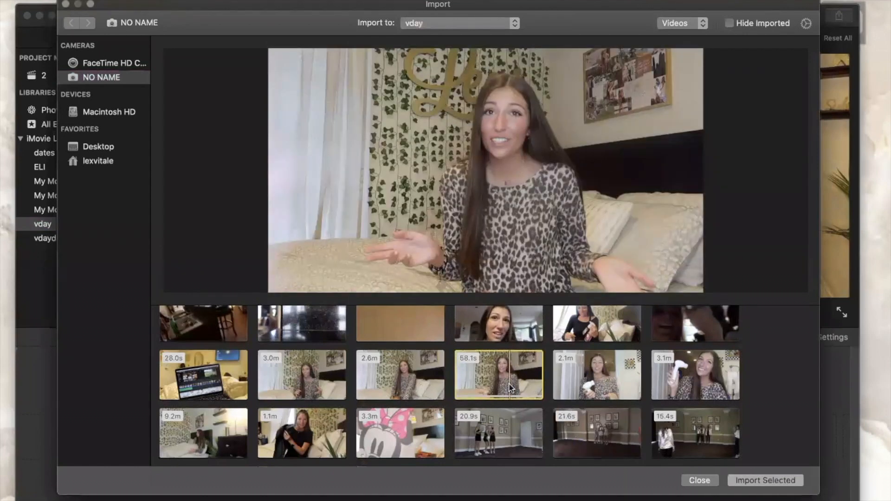
{"action": "mouse_move", "coordinate": [502, 259]}
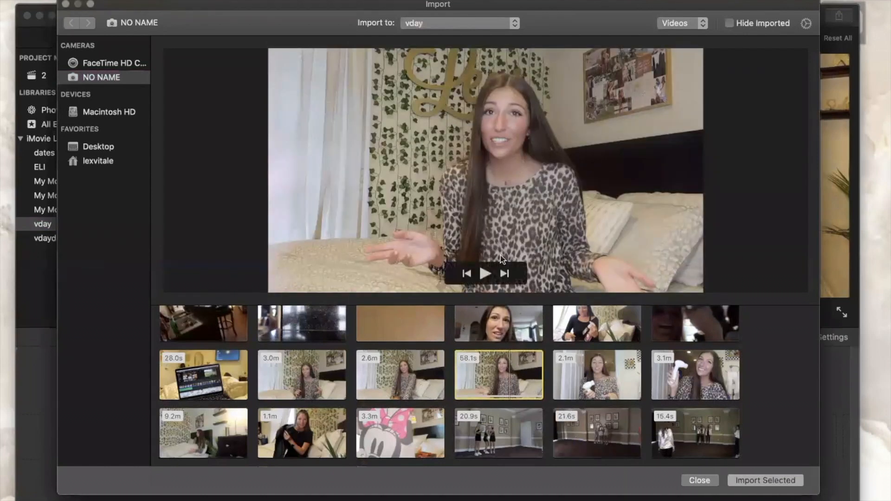
Step: Create a new event named "college" as the import destination
{"action": "left_click", "coordinate": [435, 25]}
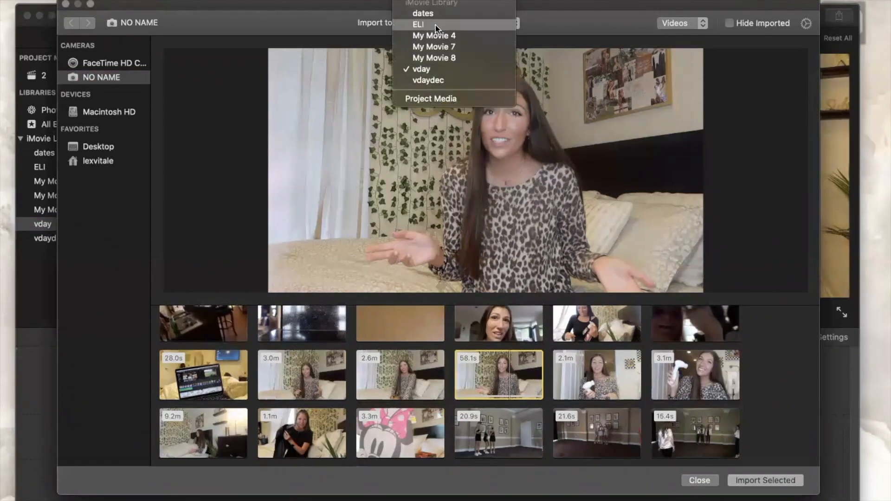
{"action": "left_click", "coordinate": [431, 2]}
{"action": "type", "text": "college"}
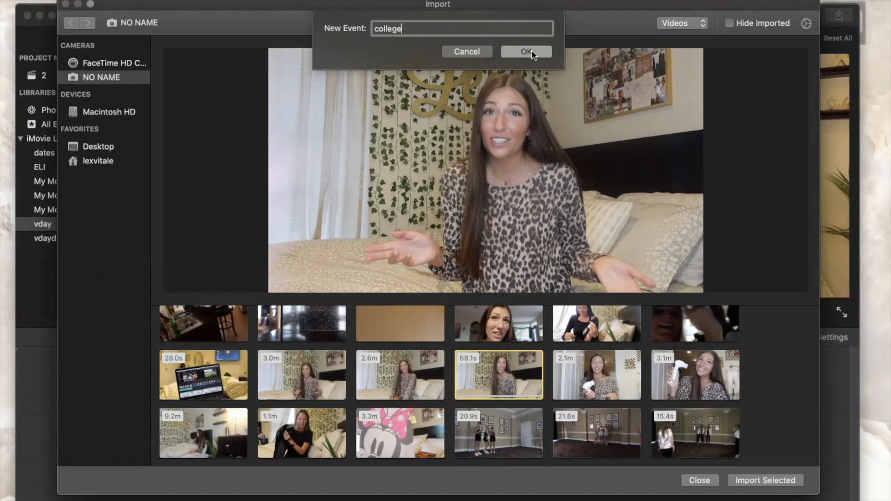
{"action": "left_click", "coordinate": [530, 51]}
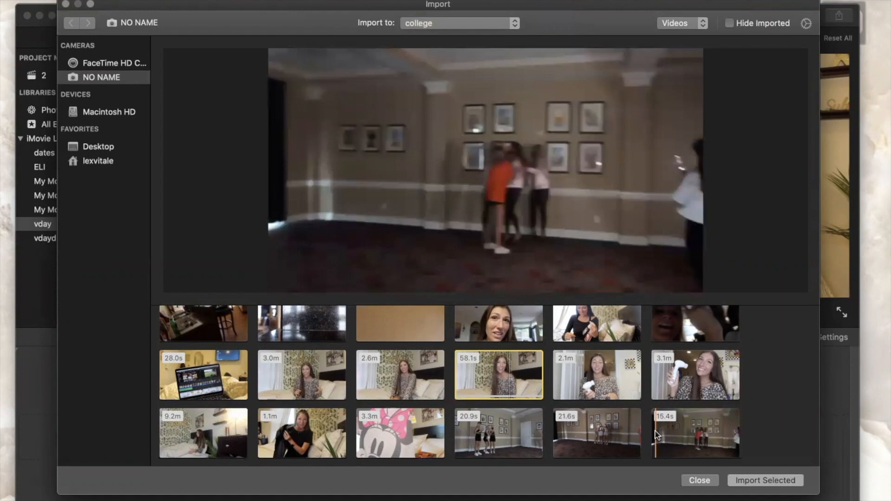
Step: Import the selected 58.1-second clip into the college event
{"action": "left_click_drag", "start_coordinate": [786, 370], "coordinate": [474, 375]}
{"action": "left_click", "coordinate": [475, 375]}
{"action": "left_click_drag", "start_coordinate": [786, 370], "coordinate": [425, 371]}
{"action": "left_click_drag", "start_coordinate": [794, 393], "coordinate": [738, 383]}
{"action": "left_click", "coordinate": [497, 374]}
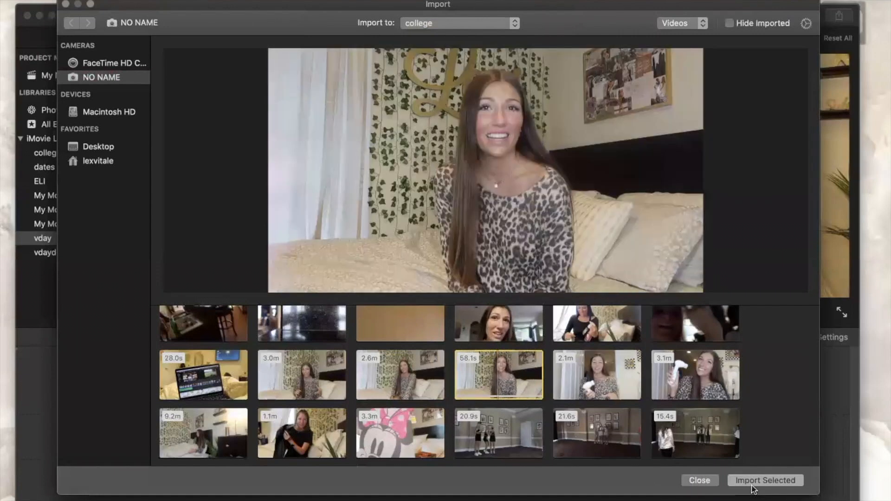
{"action": "left_click", "coordinate": [753, 478]}
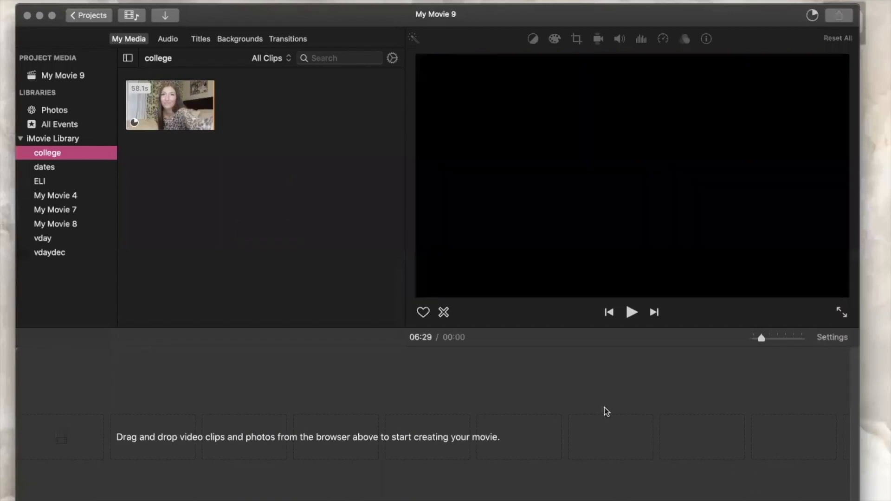
Step: Add the 12.3-minute clip from the vday event to the empty timeline, followed by the 24.8-minute pink-sweater clip
{"action": "left_click", "coordinate": [607, 412]}
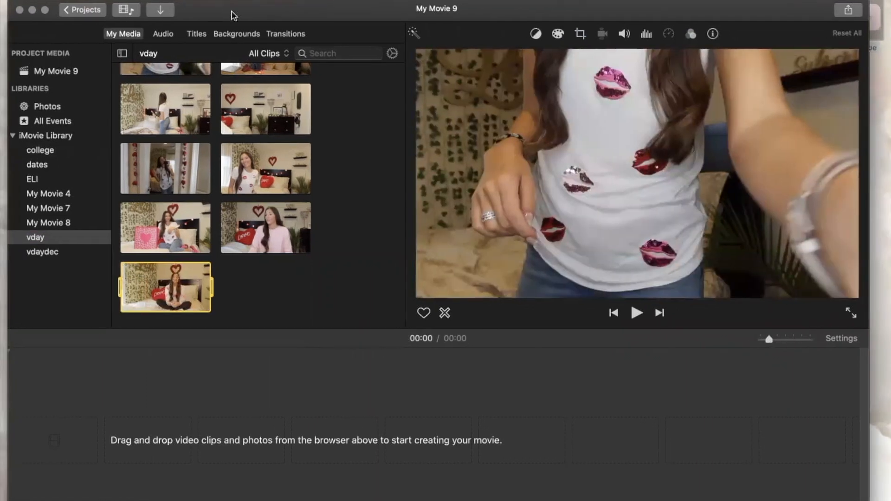
{"action": "left_click_drag", "start_coordinate": [181, 294], "coordinate": [187, 402]}
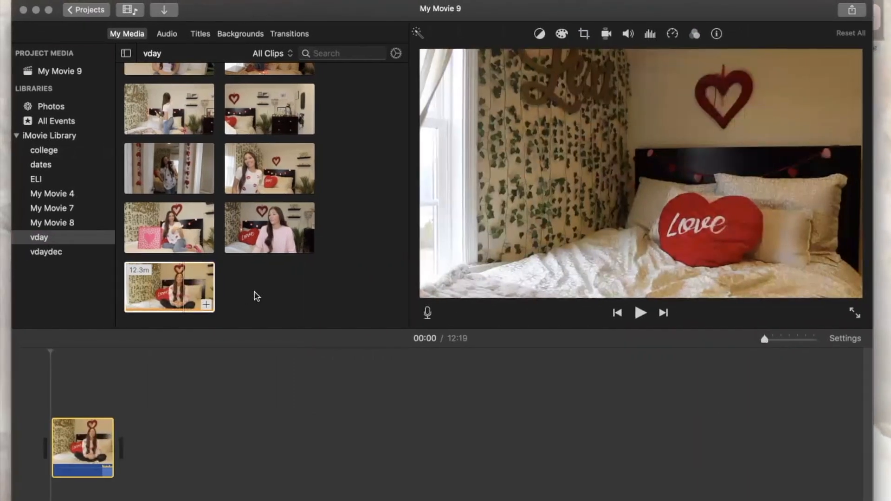
{"action": "left_click_drag", "start_coordinate": [260, 239], "coordinate": [215, 462]}
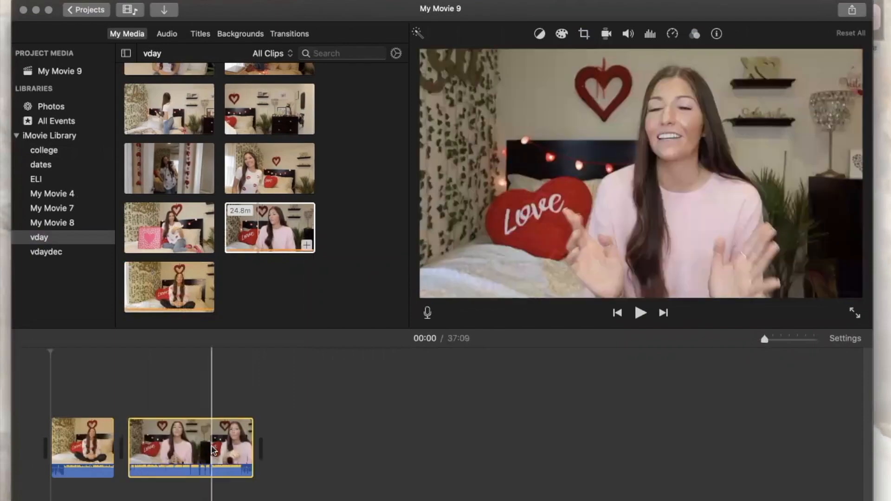
Step: Select several vday clips together, first a block of neighbouring clips and then three separate ones, and clear each selection
{"action": "left_click_drag", "start_coordinate": [303, 286], "coordinate": [186, 186]}
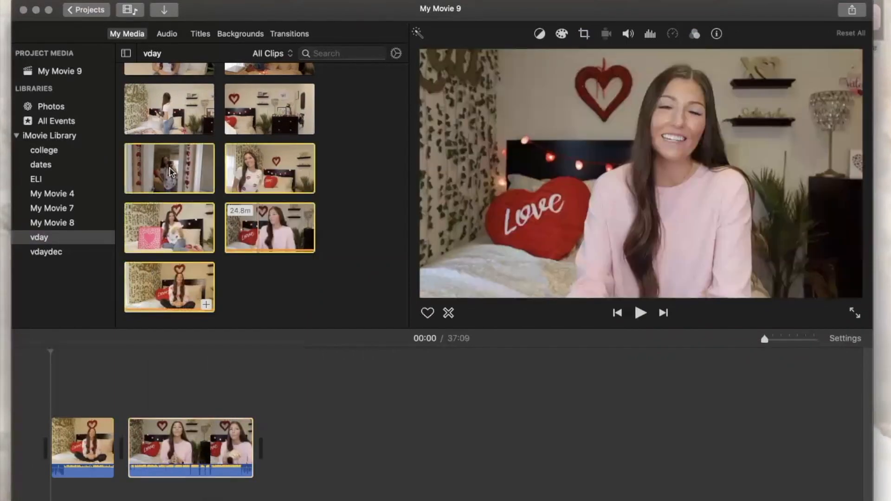
{"action": "left_click", "coordinate": [392, 298]}
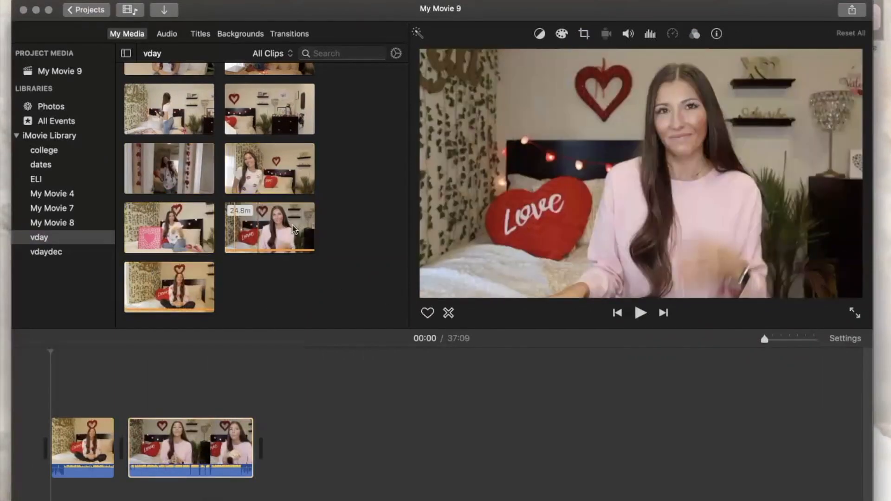
{"action": "left_click", "coordinate": [274, 232]}
{"action": "left_click", "coordinate": [256, 118], "text": "super"}
{"action": "left_click", "coordinate": [152, 116], "text": "super"}
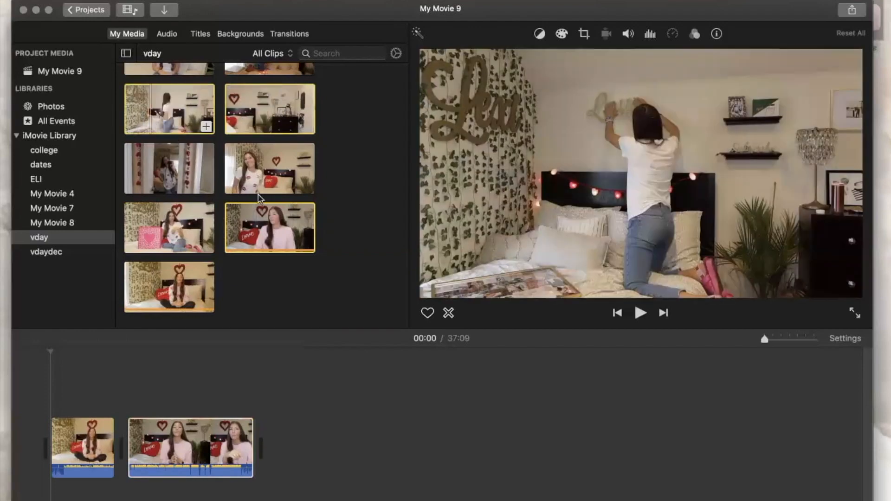
{"action": "left_click", "coordinate": [274, 309]}
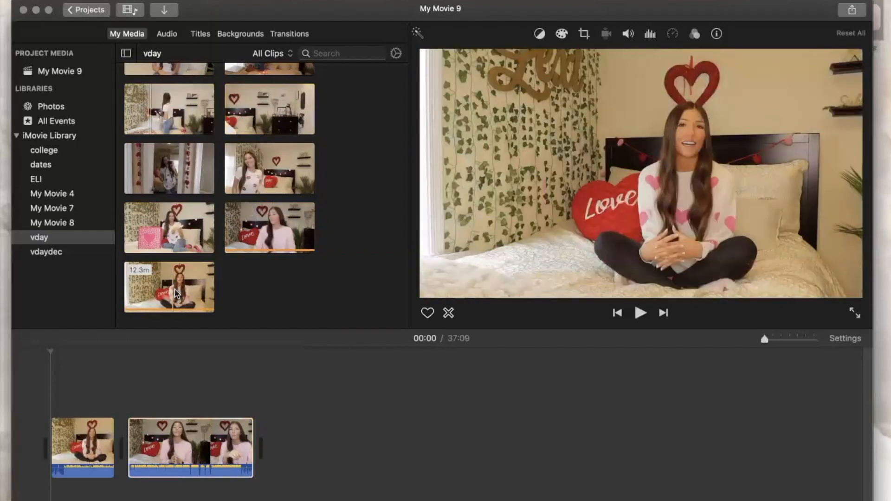
Step: Delete the 24.8-minute pink-sweater clip from the timeline
{"action": "left_click", "coordinate": [175, 292]}
{"action": "left_click", "coordinate": [195, 465]}
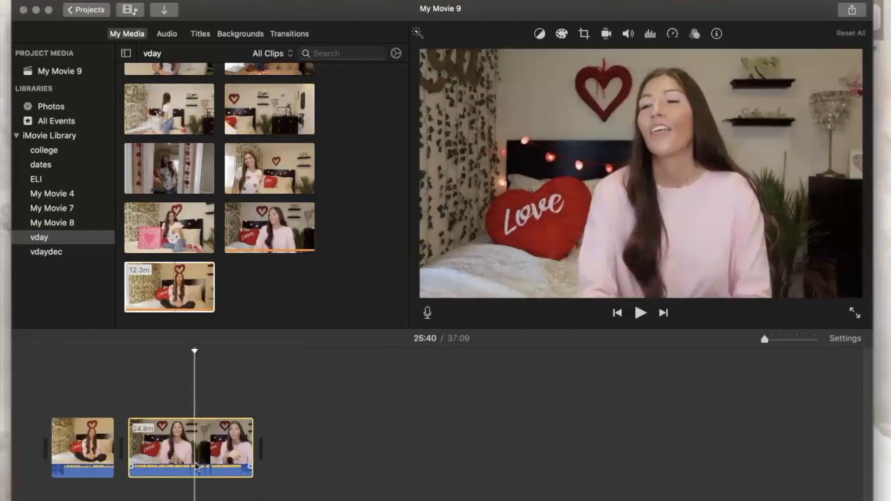
{"action": "key", "text": "BackSpace"}
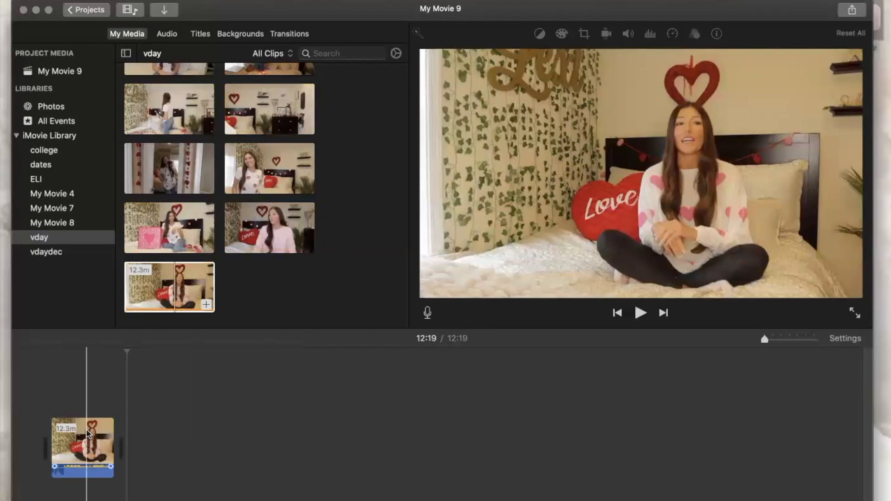
Step: Place the playhead at 02:27 in the 12.3-minute timeline clip, where the louder part of its audio waveform starts
{"action": "key", "text": "super+equal"}
{"action": "key", "text": "super+minus"}
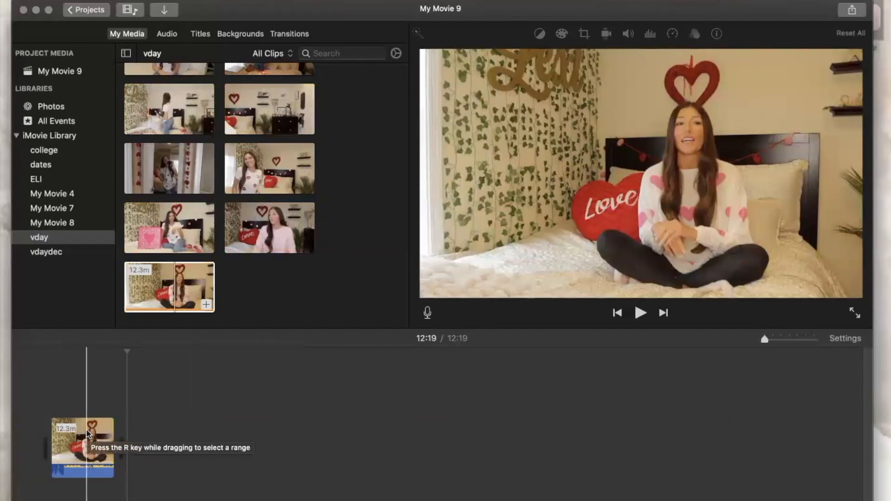
{"action": "key", "text": "super+equal"}
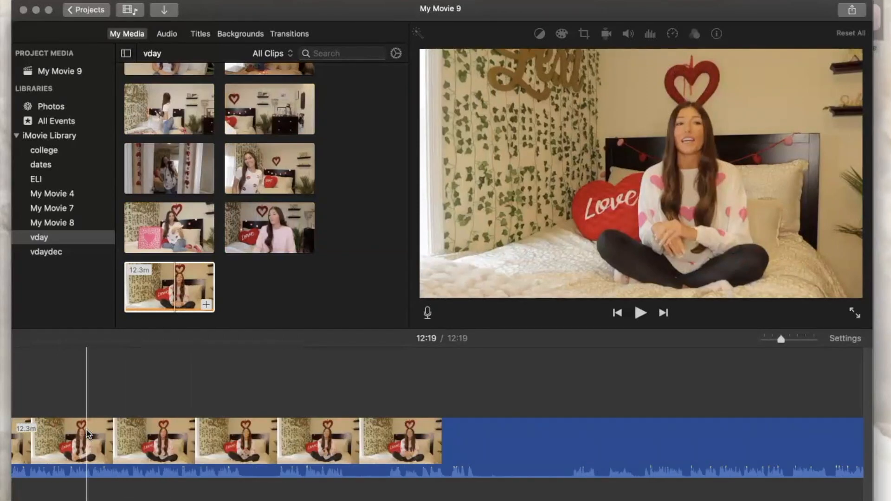
{"action": "scroll", "coordinate": [89, 434], "scroll_direction": "left", "scroll_amount": 20}
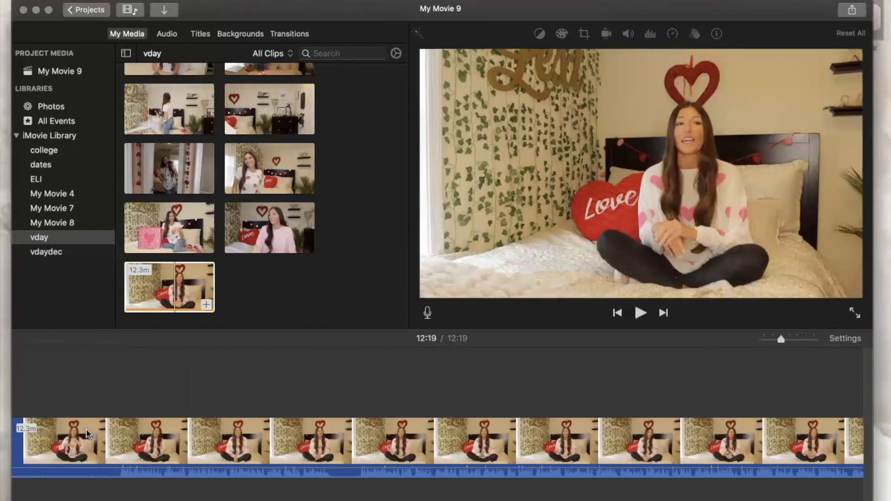
{"action": "scroll", "coordinate": [88, 434], "scroll_direction": "right", "scroll_amount": 10}
{"action": "scroll", "coordinate": [88, 434], "scroll_direction": "left", "scroll_amount": 15}
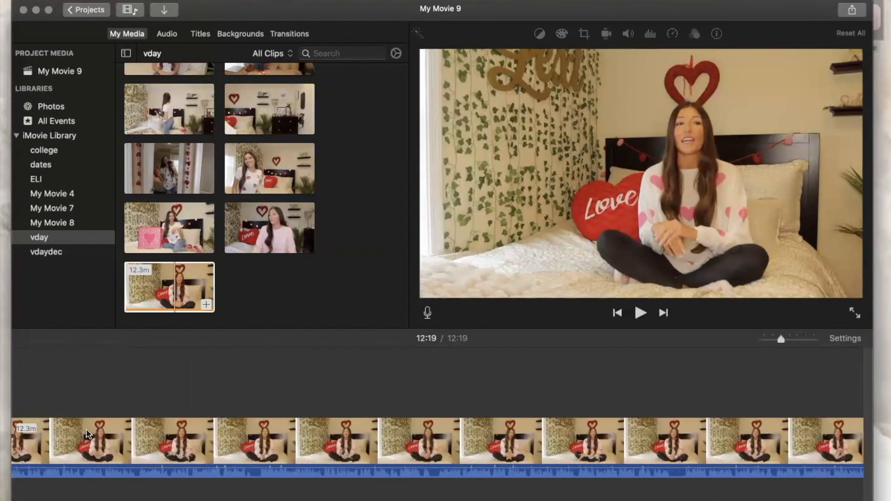
{"action": "scroll", "coordinate": [88, 434], "scroll_direction": "left", "scroll_amount": 10}
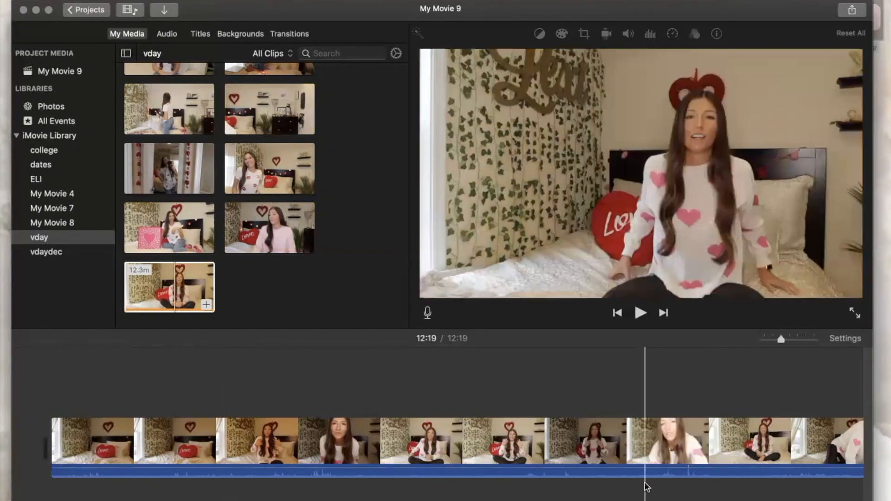
{"action": "scroll", "coordinate": [607, 465], "scroll_direction": "right", "scroll_amount": 10}
{"action": "scroll", "coordinate": [607, 467], "scroll_direction": "right", "scroll_amount": 5}
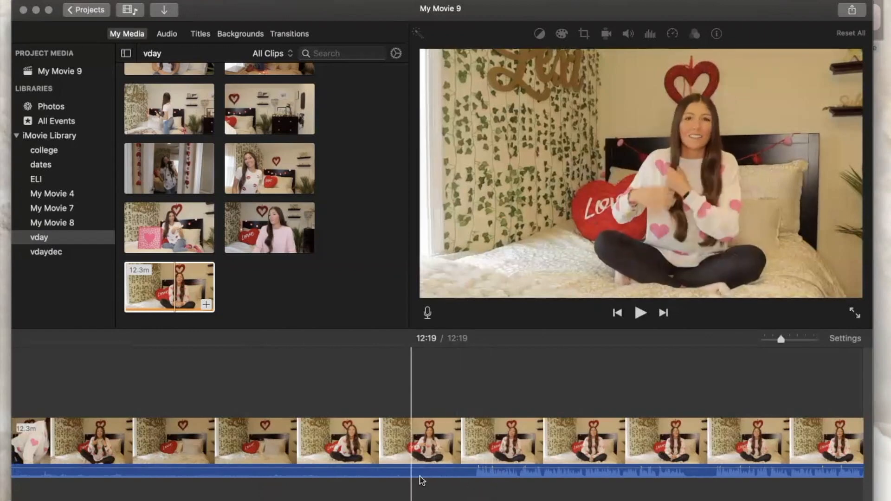
{"action": "left_click", "coordinate": [461, 476]}
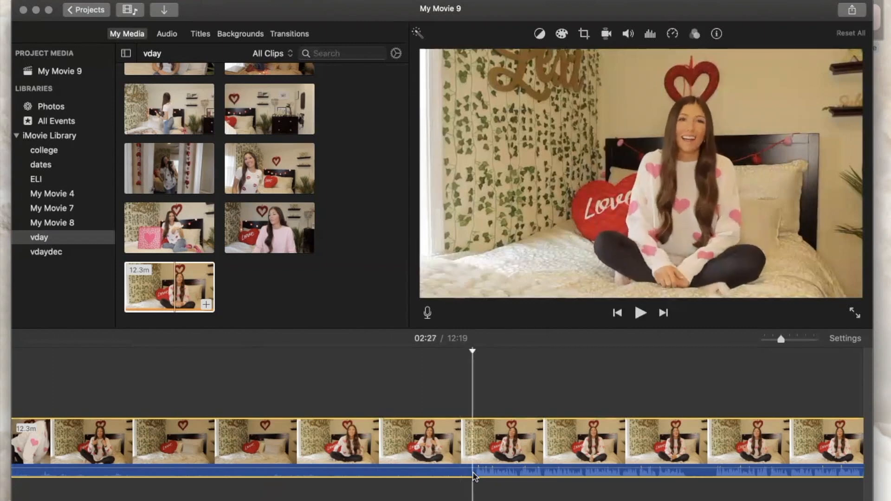
Step: Split the 12.3-minute timeline clip at 02:27, where the louder part of its waveform starts, and select each resulting part in turn
{"action": "scroll", "coordinate": [383, 444], "scroll_direction": "left", "scroll_amount": 7}
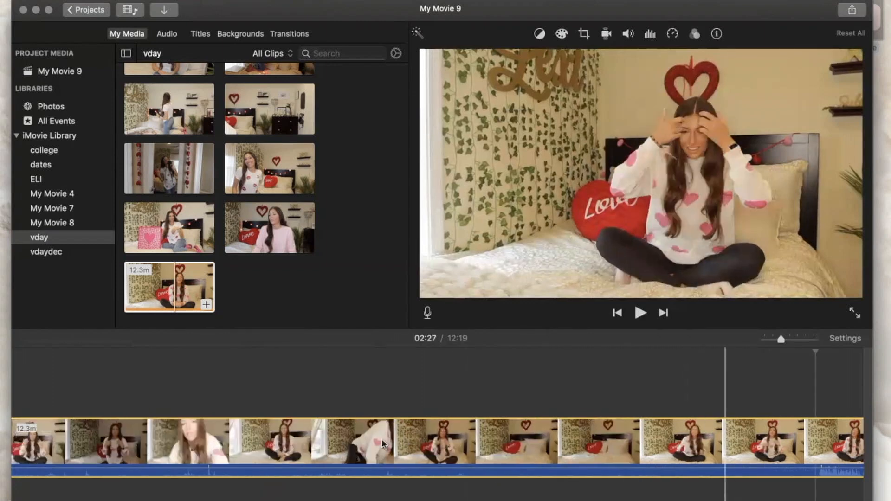
{"action": "scroll", "coordinate": [383, 445], "scroll_direction": "right", "scroll_amount": 7}
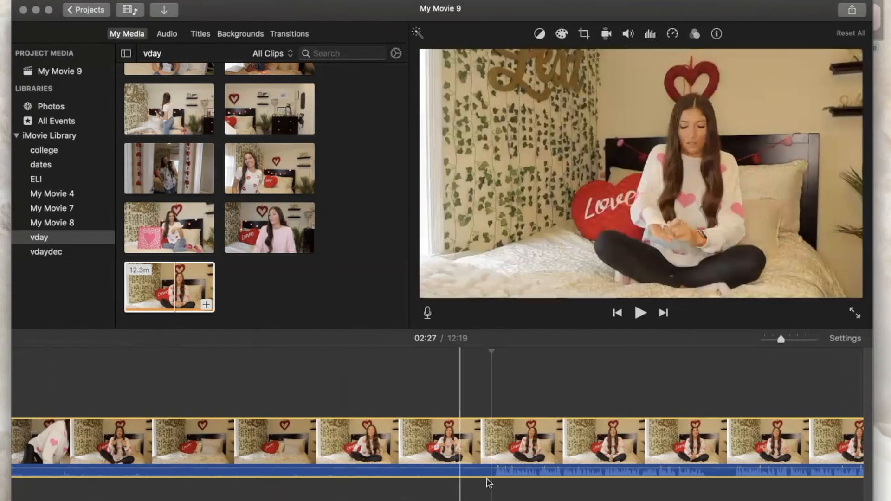
{"action": "left_click", "coordinate": [494, 480]}
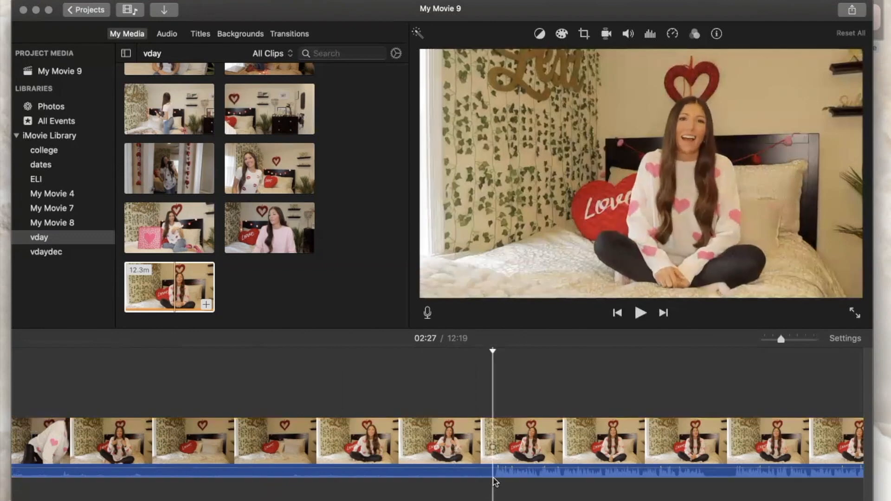
{"action": "left_click", "coordinate": [494, 467]}
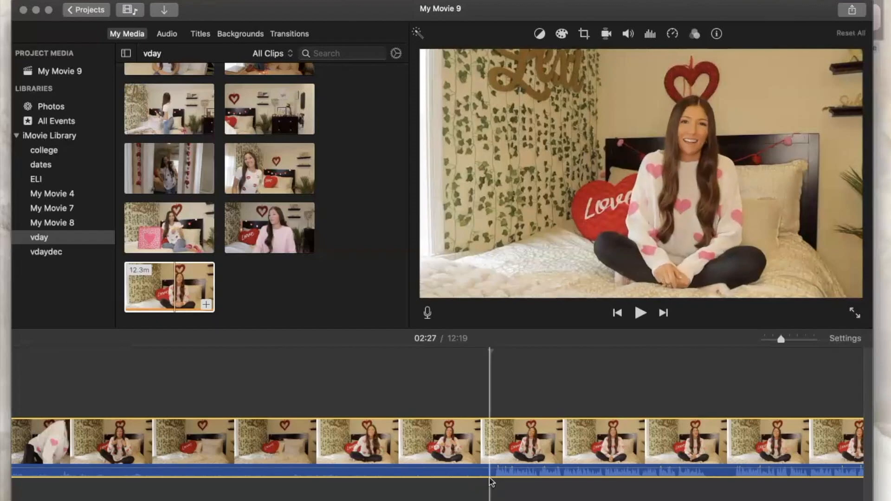
{"action": "key", "text": "super+b"}
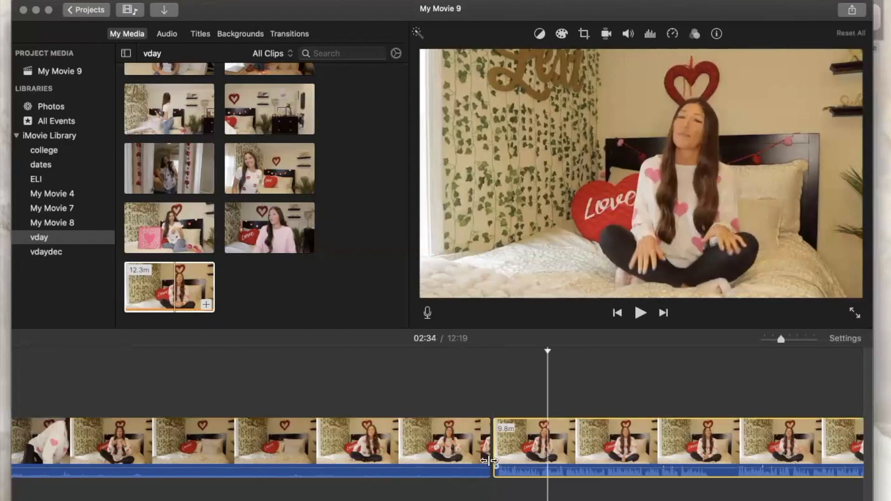
{"action": "left_click", "coordinate": [546, 447]}
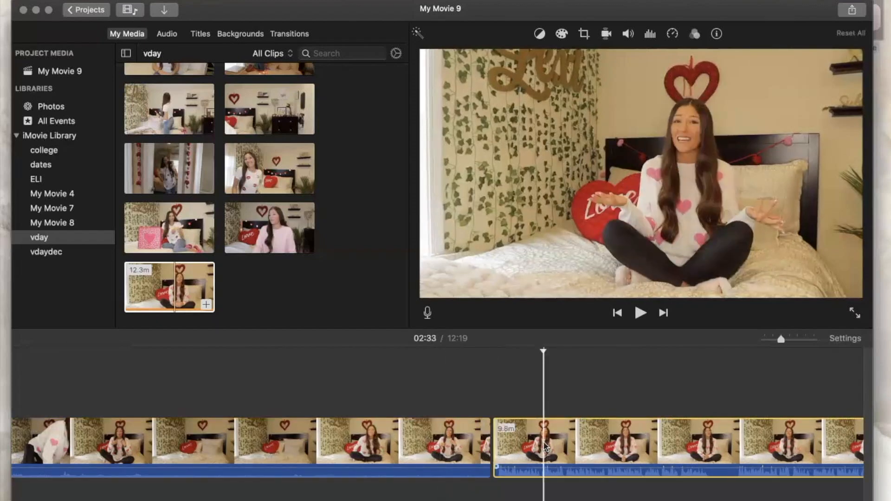
{"action": "left_click", "coordinate": [393, 433]}
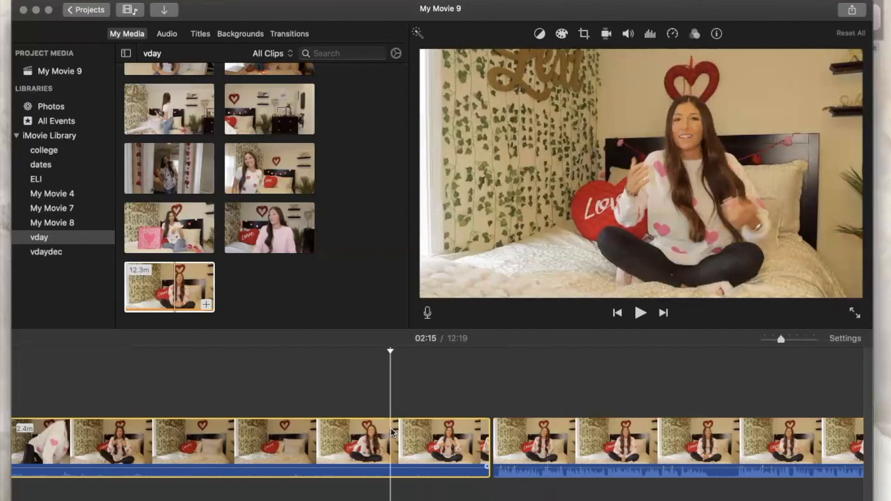
Step: Split the quiet first part of the footage at 02:15 and select the pieces around the cut
{"action": "right_click", "coordinate": [393, 433]}
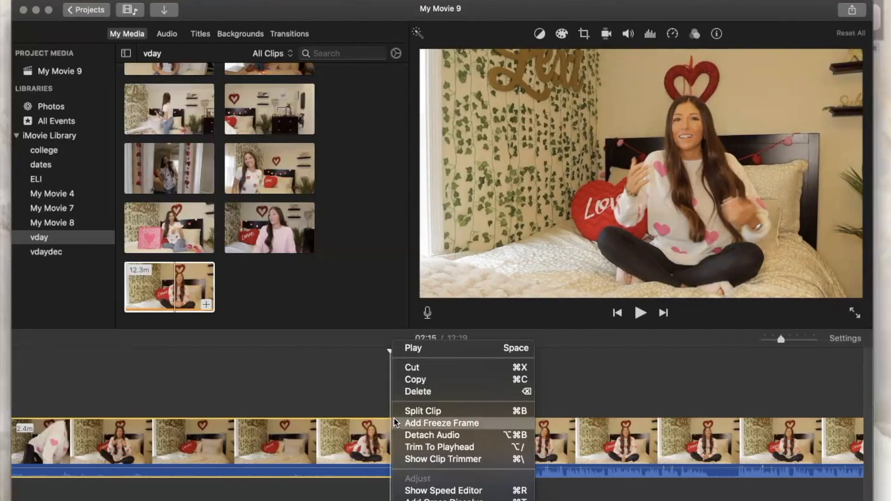
{"action": "left_click", "coordinate": [397, 411]}
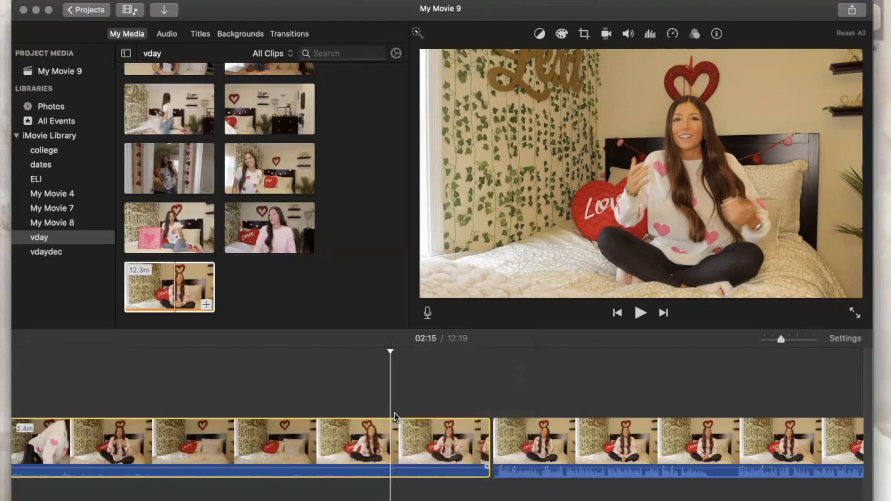
{"action": "left_click", "coordinate": [438, 441]}
{"action": "left_click", "coordinate": [539, 445]}
{"action": "left_click", "coordinate": [418, 447]}
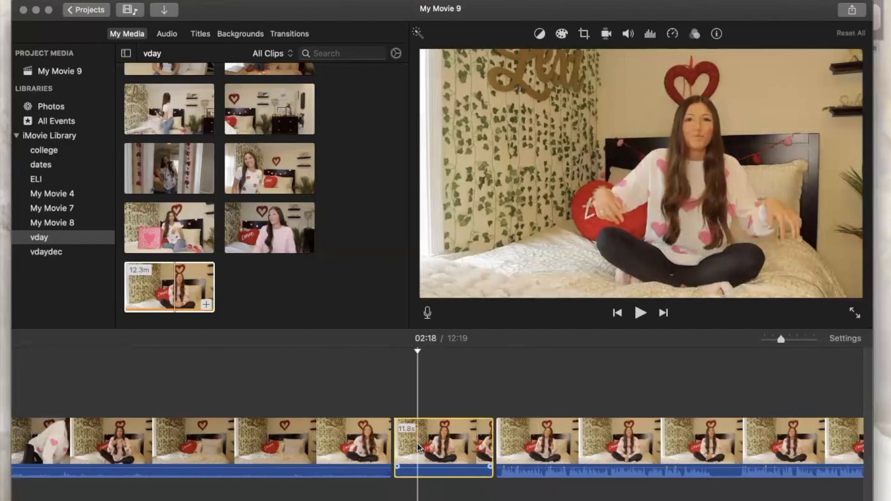
Step: Cut the quiet footage into smaller pieces with further splits at about 02:18, 02:05 and 02:10
{"action": "key", "text": "super+b"}
{"action": "left_click", "coordinate": [305, 439]}
{"action": "key", "text": "super+b"}
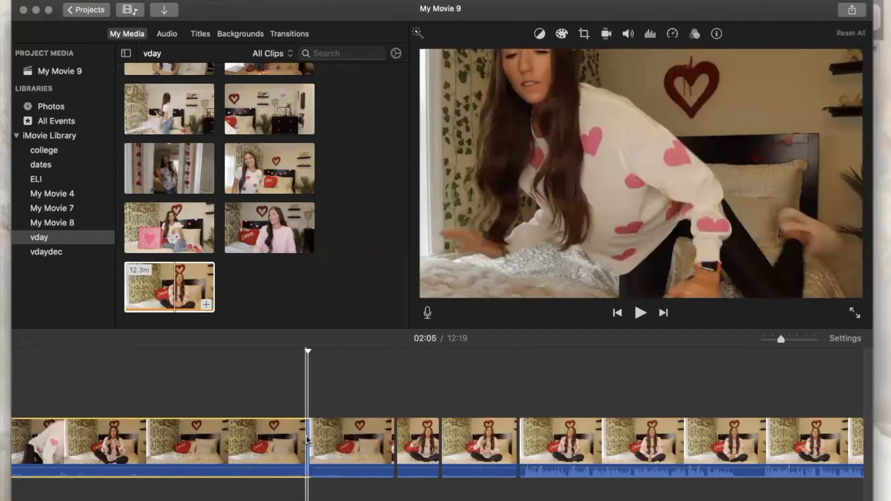
{"action": "left_click", "coordinate": [350, 430]}
{"action": "key", "text": "super+b"}
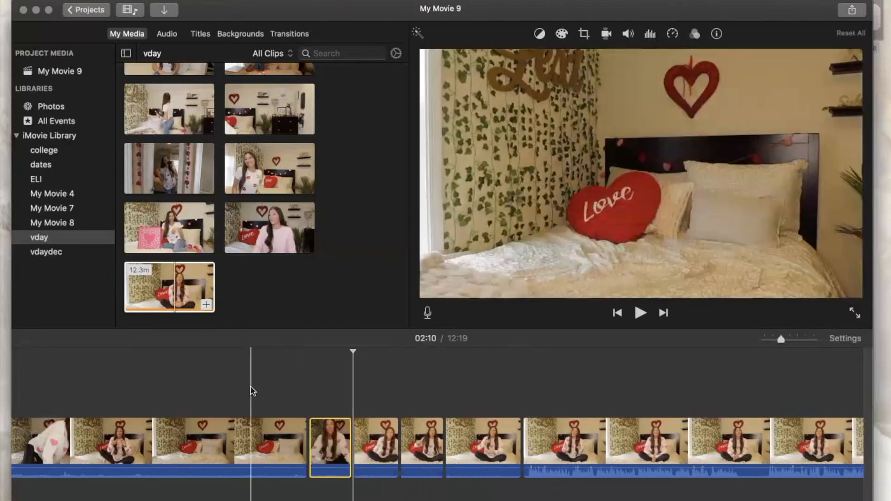
Step: Select all the quiet pieces in front of the 9.8-minute talking clip together and delete them from the timeline
{"action": "scroll", "coordinate": [253, 391], "scroll_direction": "left", "scroll_amount": 2}
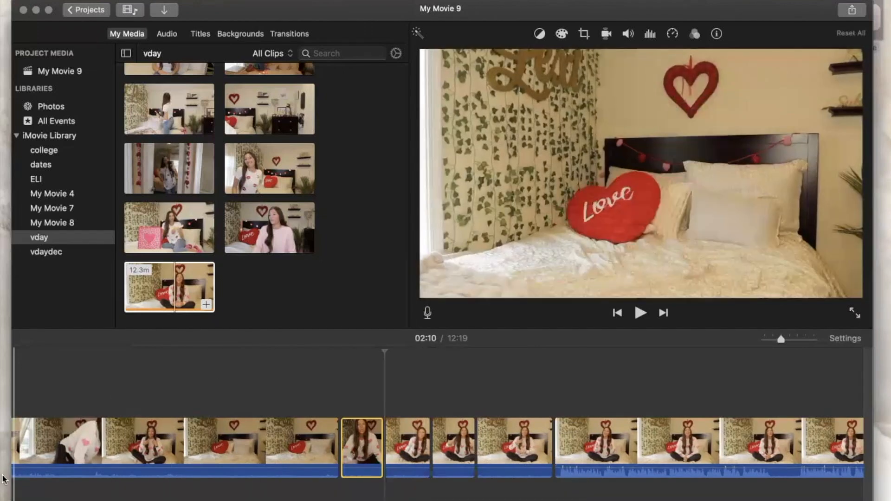
{"action": "left_click_drag", "start_coordinate": [132, 388], "coordinate": [501, 474]}
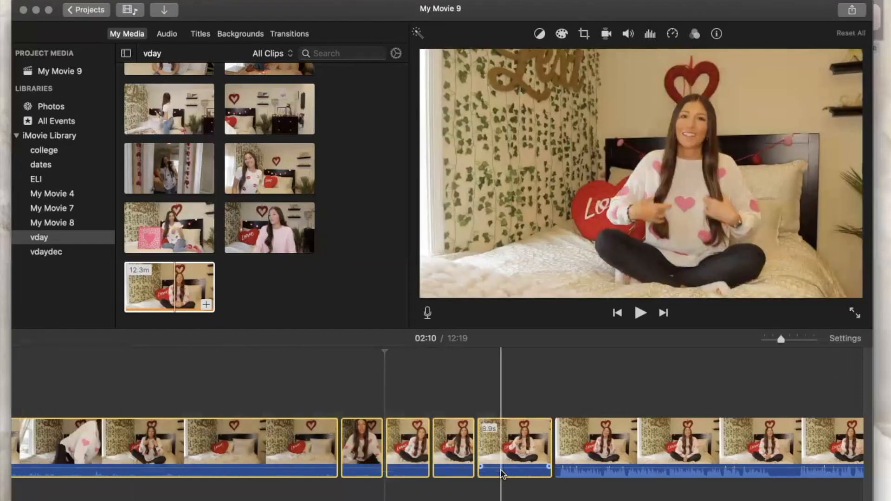
{"action": "key", "text": "Delete"}
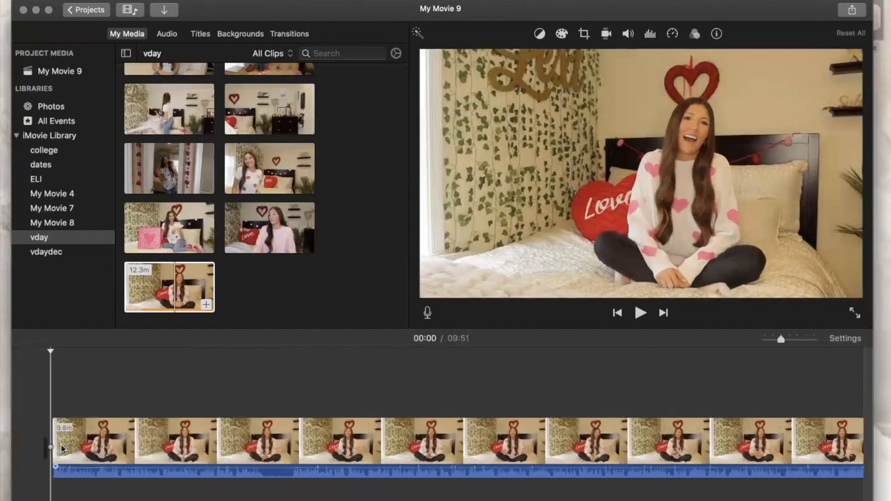
Step: Play the 9.8-minute clip from its beginning to listen to the opening and its background noise
{"action": "key", "text": "space"}
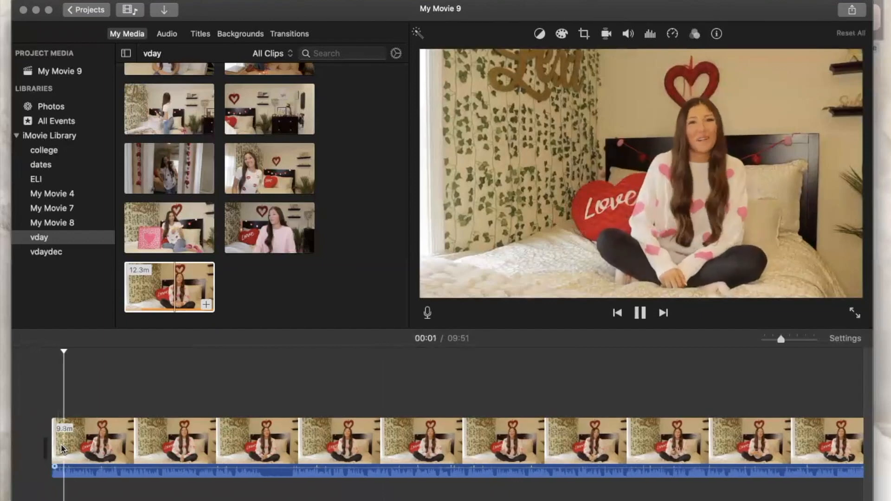
{"action": "key", "text": "space"}
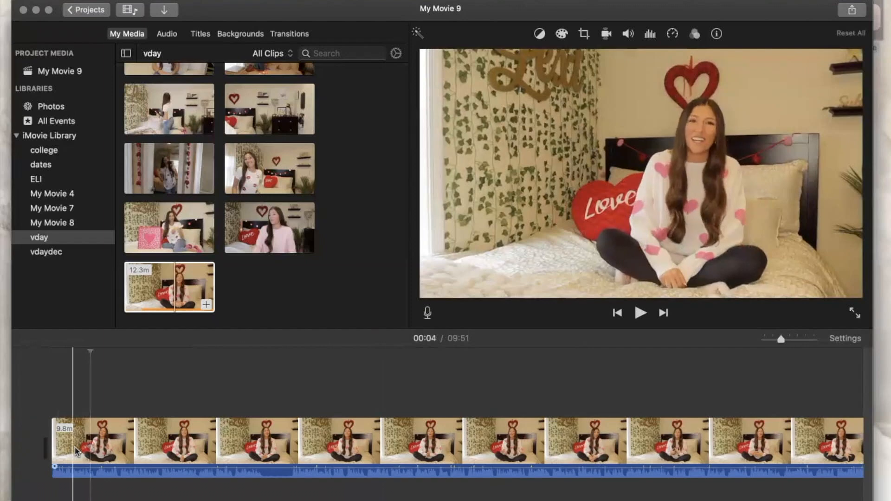
{"action": "left_click", "coordinate": [79, 450]}
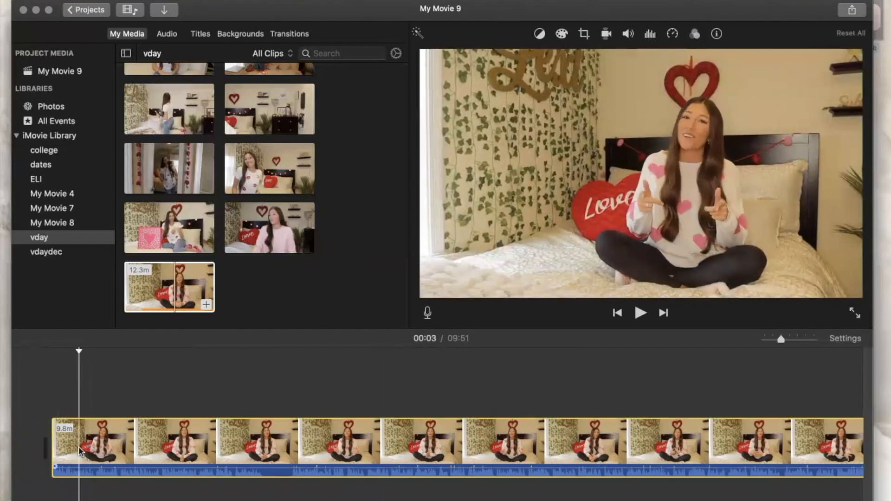
{"action": "left_click", "coordinate": [55, 439]}
{"action": "key", "text": "space"}
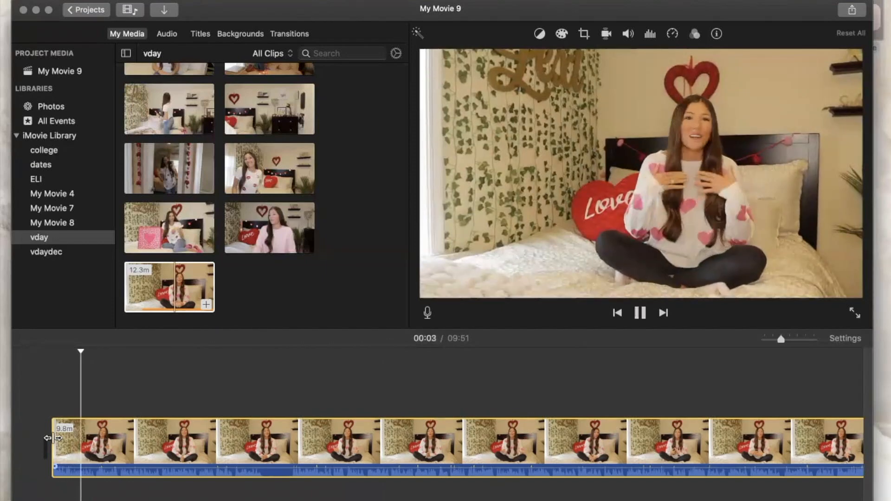
{"action": "left_click", "coordinate": [120, 409]}
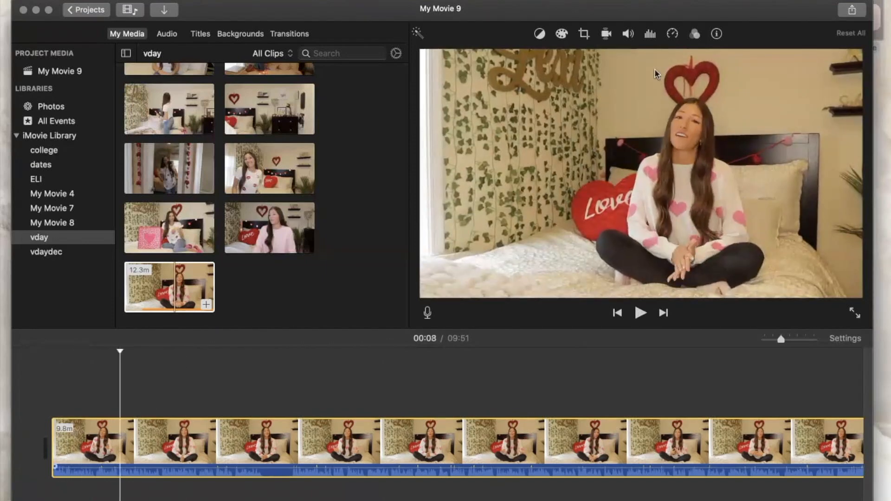
Step: Turn on background noise reduction for the 9.8-minute clip, listen from the start and set the reduction to 70%
{"action": "left_click", "coordinate": [650, 36]}
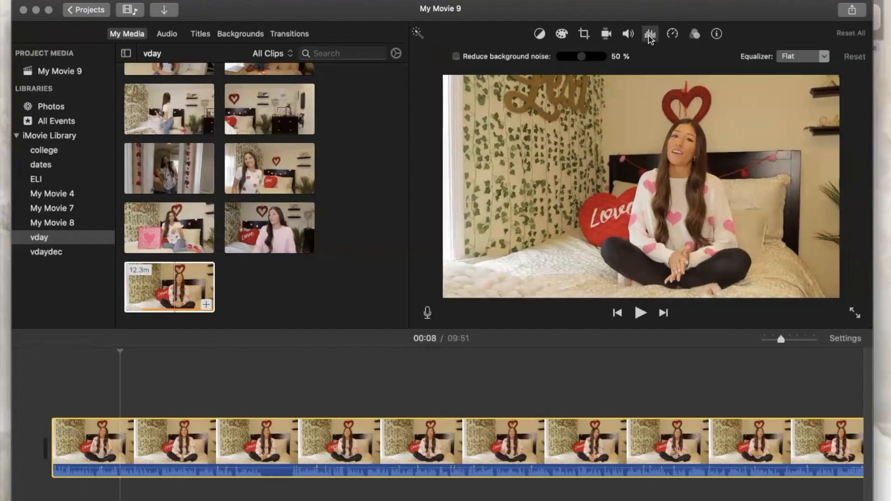
{"action": "left_click", "coordinate": [457, 57]}
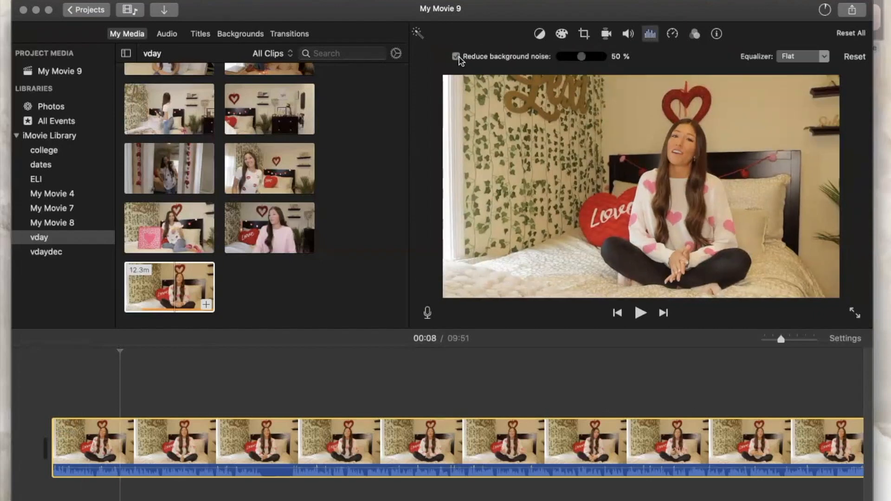
{"action": "left_click", "coordinate": [34, 395]}
{"action": "key", "text": "space"}
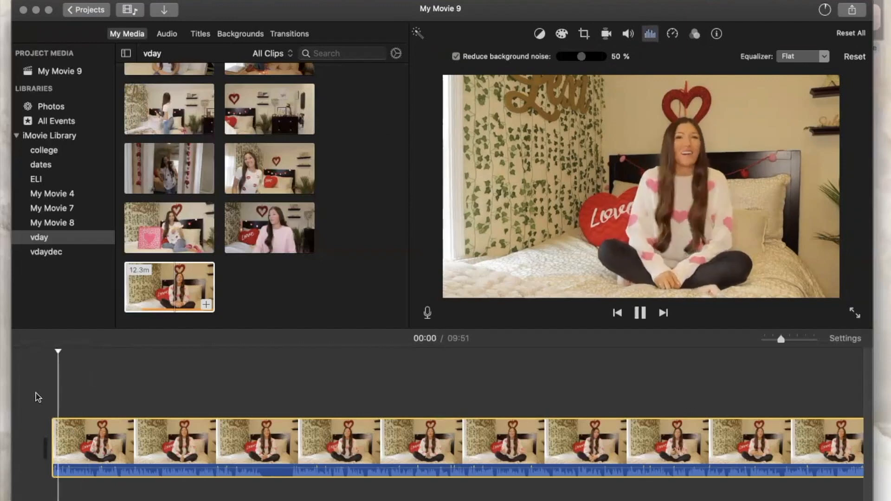
{"action": "left_click_drag", "start_coordinate": [581, 56], "coordinate": [590, 59]}
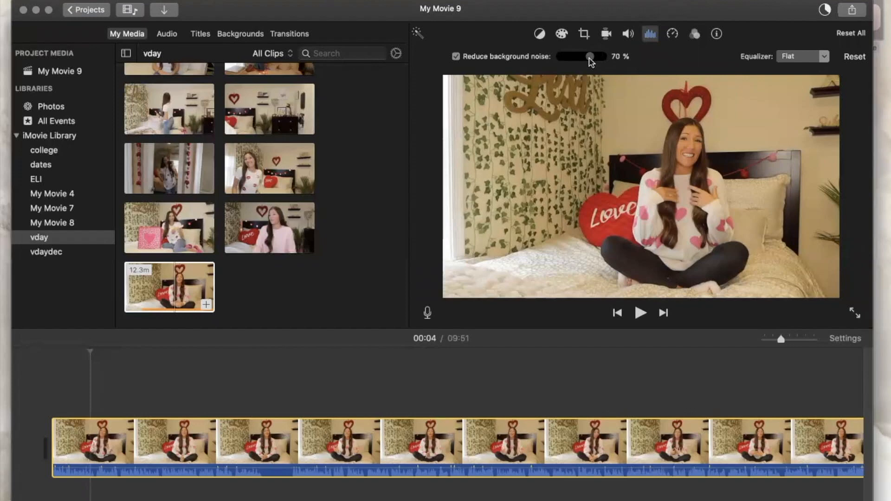
Step: Examine the clip's waveform in an enlarged timeline and look through the equalizer presets, leaving the equalizer on Flat
{"action": "key", "text": "super+plus"}
{"action": "key", "text": "super+plus"}
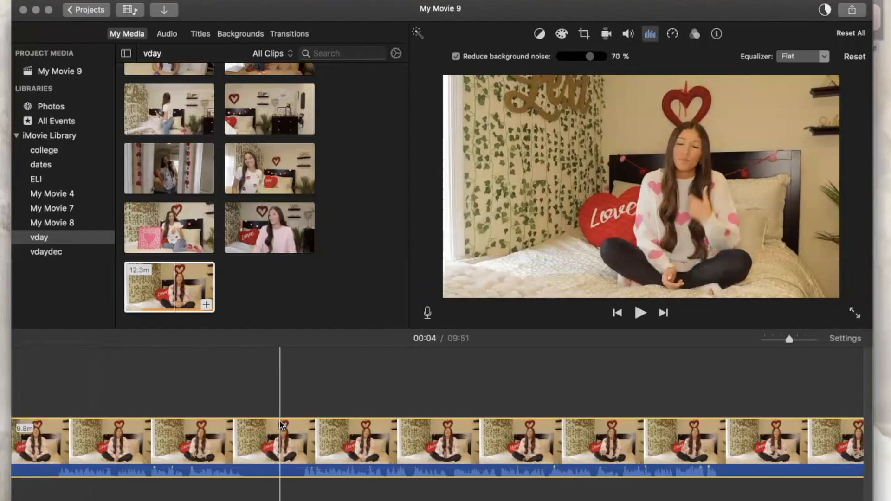
{"action": "scroll", "coordinate": [281, 425], "scroll_direction": "left", "scroll_amount": 12}
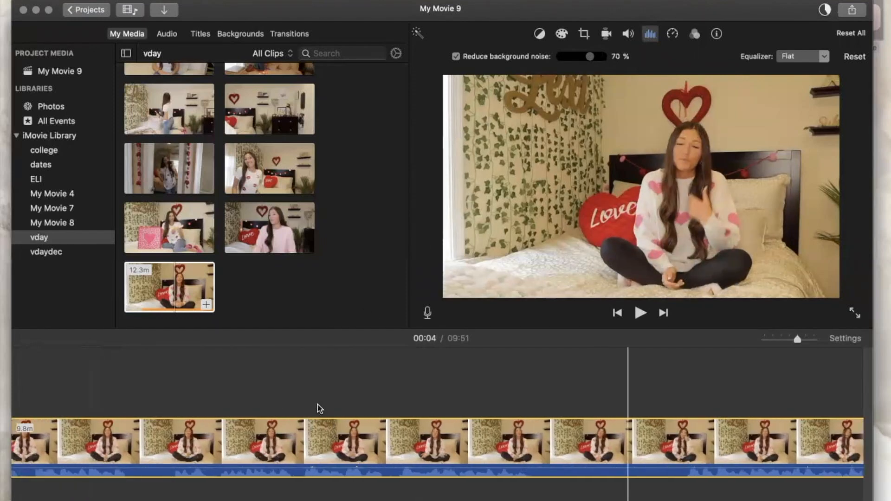
{"action": "left_click", "coordinate": [827, 58]}
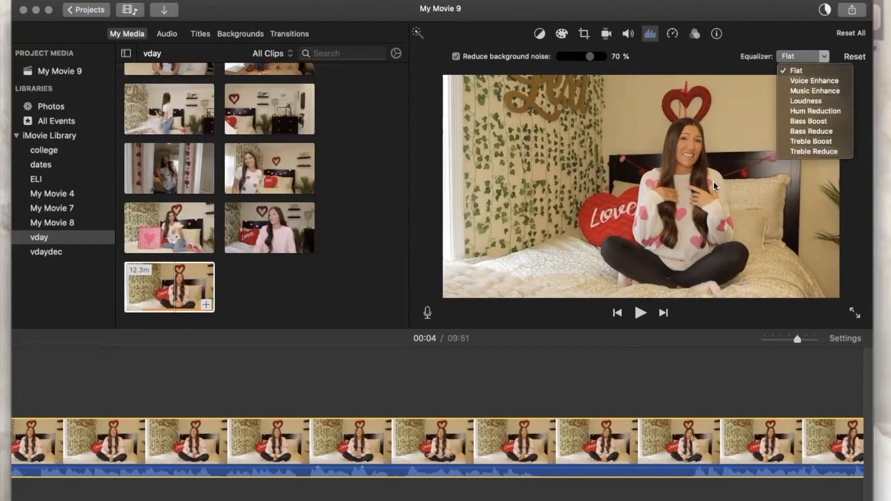
{"action": "left_click", "coordinate": [813, 57]}
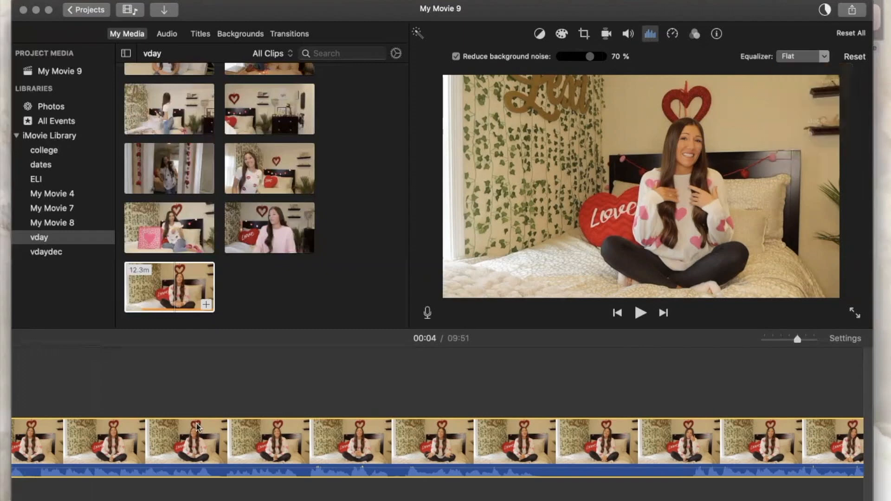
Step: Place the playhead at 00:01, near the start of the 9.8-minute clip
{"action": "scroll", "coordinate": [198, 427], "scroll_direction": "left", "scroll_amount": 5}
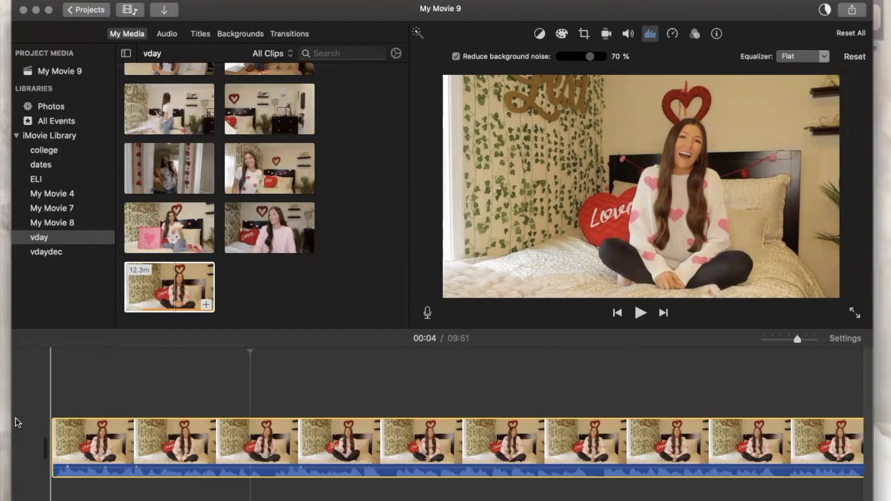
{"action": "scroll", "coordinate": [17, 422], "scroll_direction": "right", "scroll_amount": 2}
{"action": "left_click", "coordinate": [53, 427]}
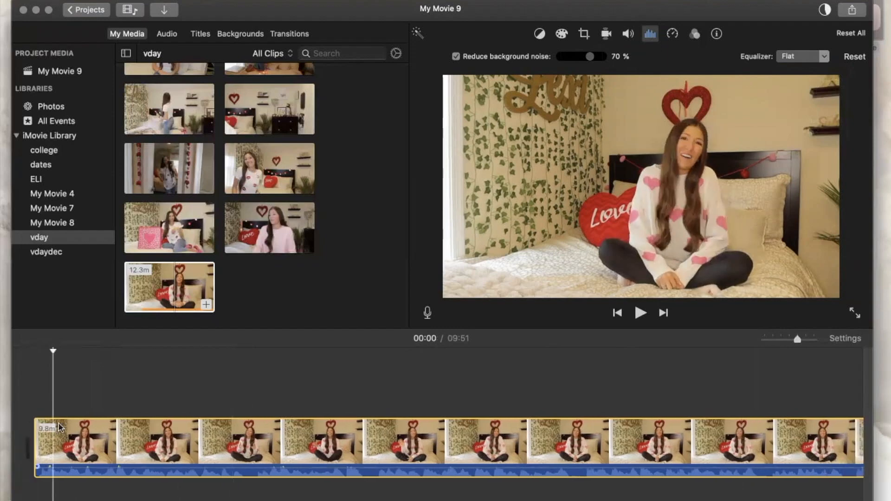
{"action": "left_click", "coordinate": [75, 432]}
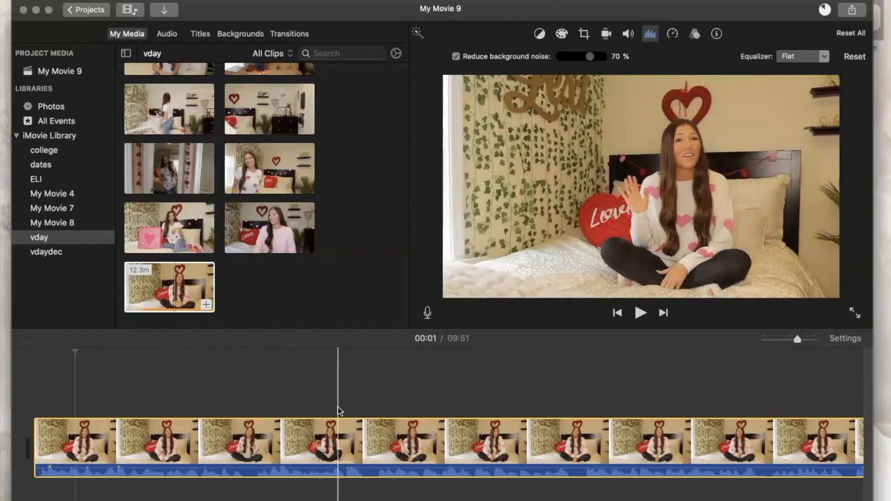
Step: Add the 3.9-minute clip from the vday event to the end of the timeline, after the talking clip
{"action": "scroll", "coordinate": [483, 428], "scroll_direction": "right", "scroll_amount": 5}
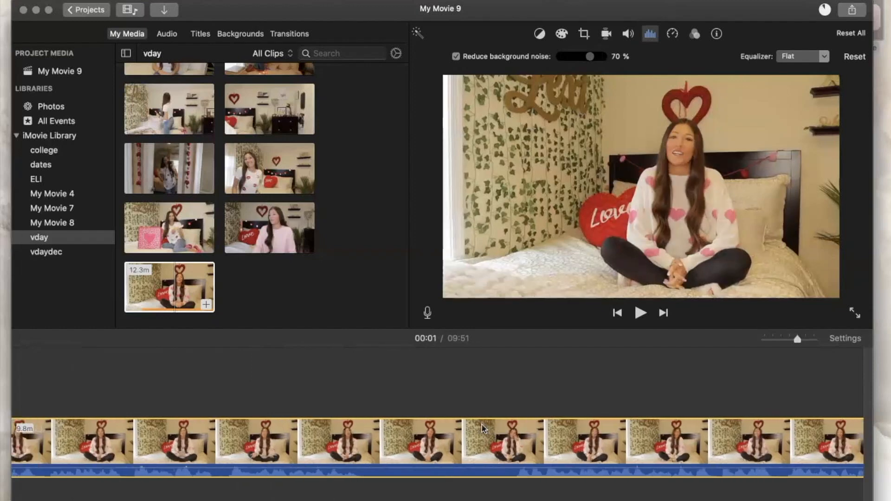
{"action": "scroll", "coordinate": [483, 427], "scroll_direction": "right", "scroll_amount": 5}
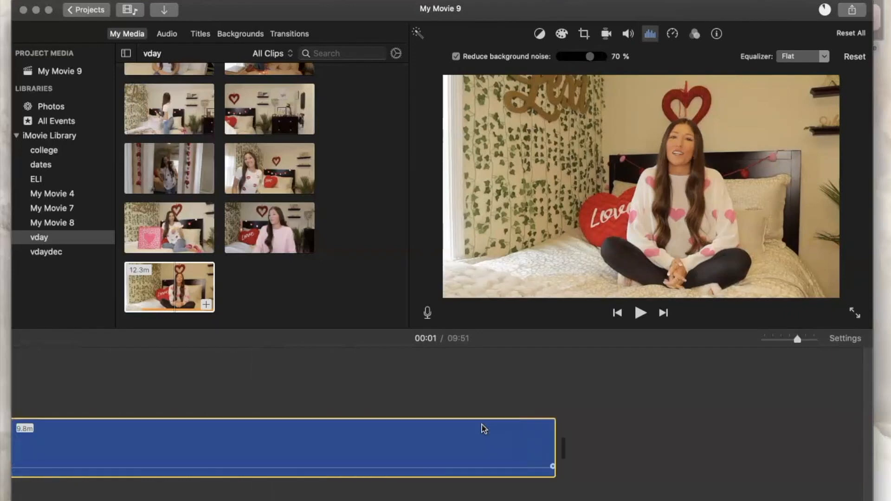
{"action": "left_click", "coordinate": [169, 174]}
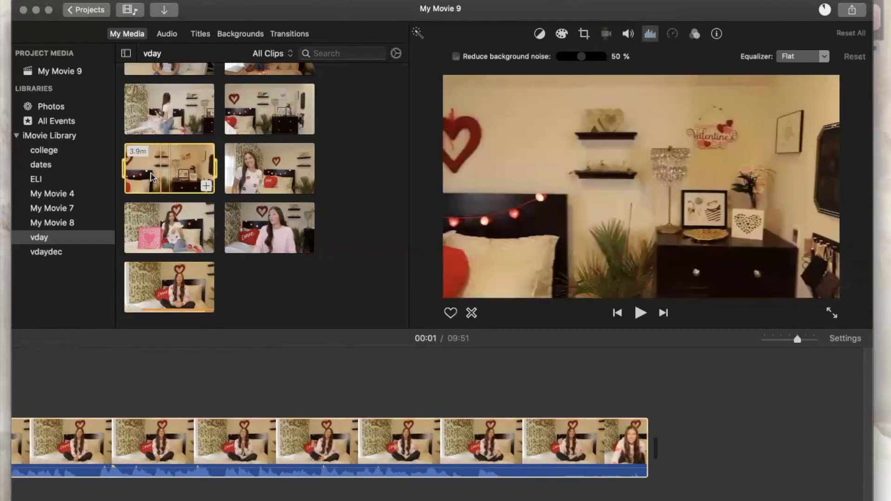
{"action": "left_click_drag", "start_coordinate": [158, 177], "coordinate": [729, 441]}
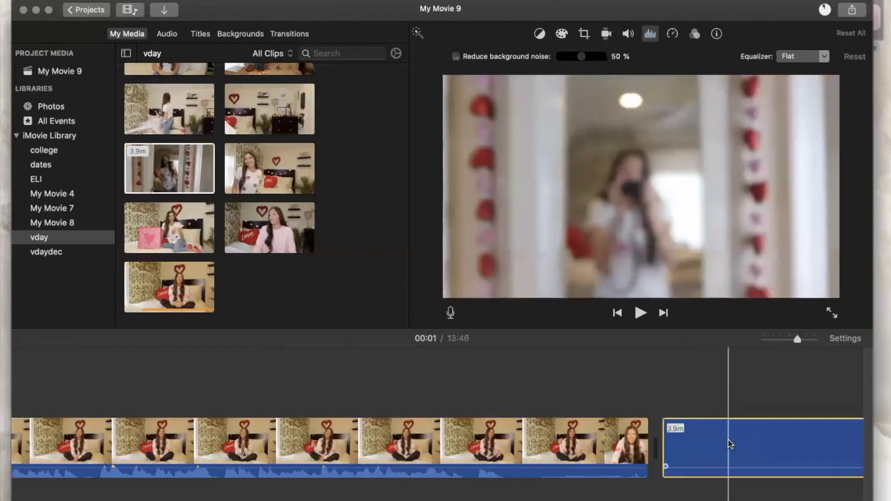
Step: Split the 3.9-minute clip around the pan across the decorated bedroom and select the isolated 8.9-second segment, ending at 11:01
{"action": "scroll", "coordinate": [659, 412], "scroll_direction": "right", "scroll_amount": 10}
{"action": "scroll", "coordinate": [659, 412], "scroll_direction": "right", "scroll_amount": 10}
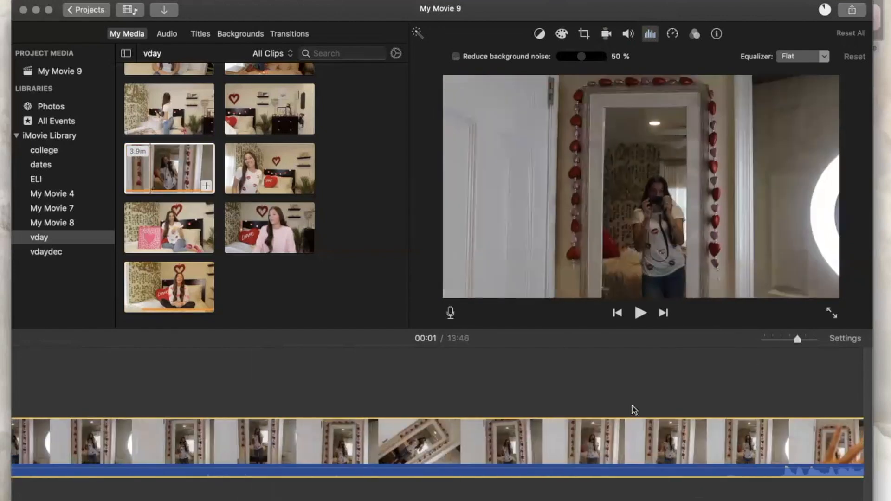
{"action": "scroll", "coordinate": [559, 430], "scroll_direction": "right", "scroll_amount": 8}
{"action": "scroll", "coordinate": [559, 430], "scroll_direction": "right", "scroll_amount": 10}
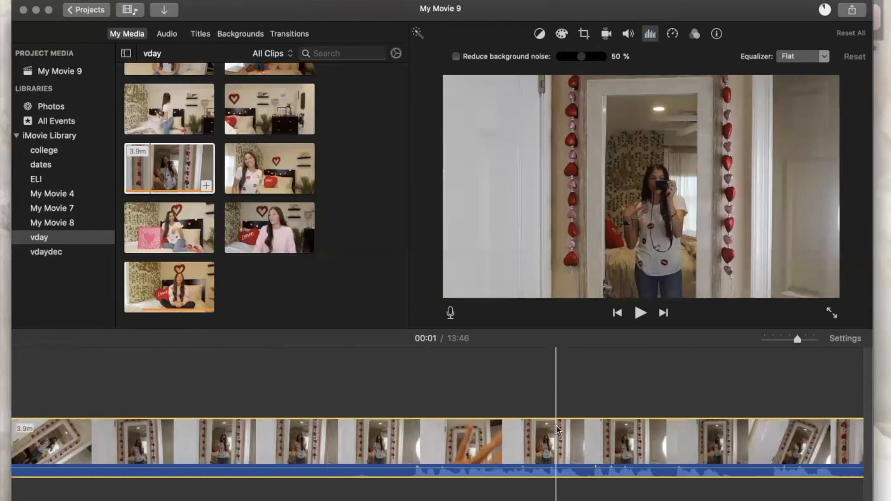
{"action": "scroll", "coordinate": [559, 430], "scroll_direction": "right", "scroll_amount": 10}
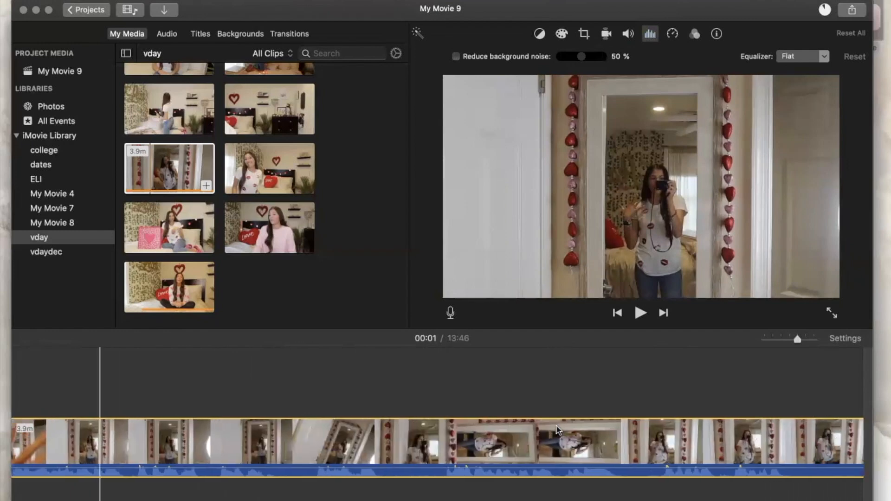
{"action": "scroll", "coordinate": [552, 431], "scroll_direction": "right", "scroll_amount": 3}
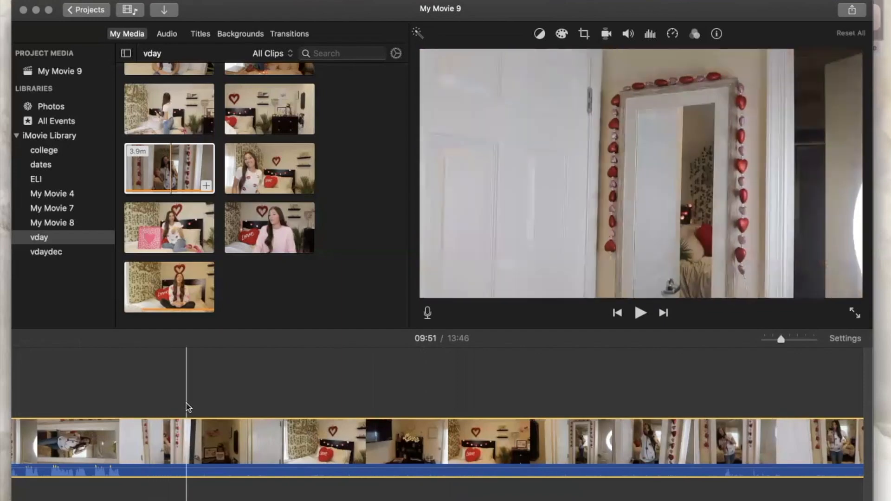
{"action": "left_click", "coordinate": [185, 408]}
{"action": "left_click", "coordinate": [221, 415]}
{"action": "key", "text": "space"}
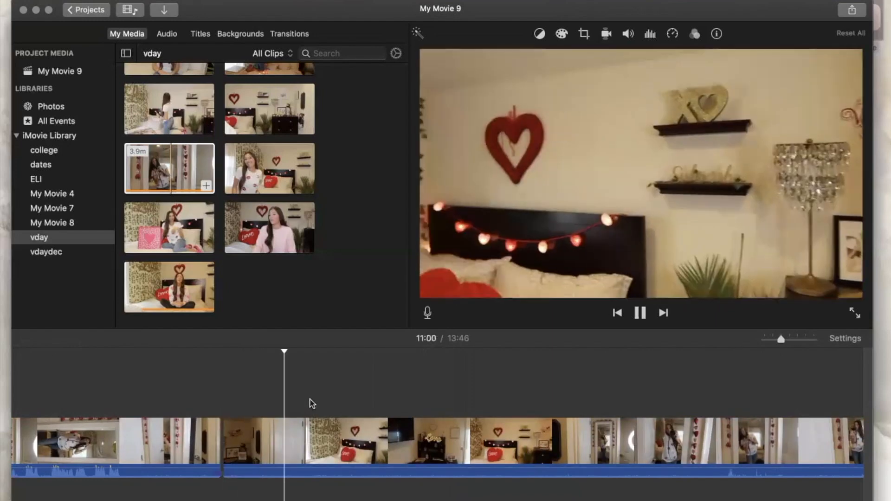
{"action": "key", "text": "space"}
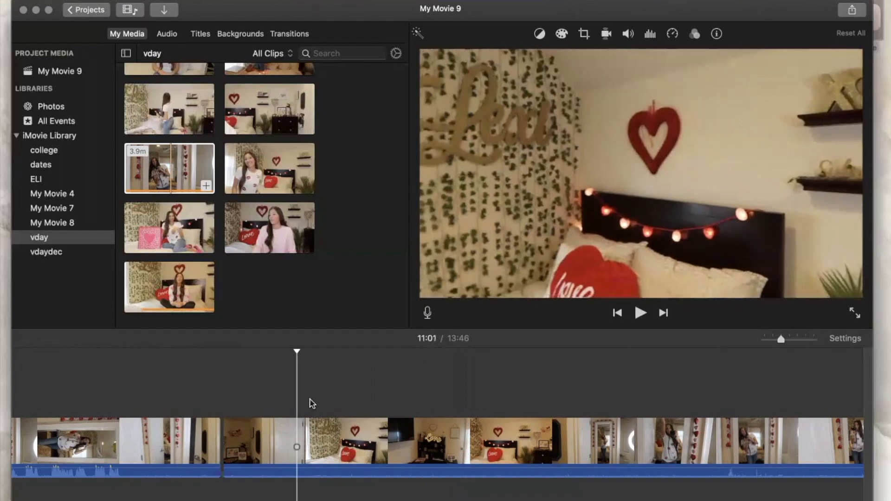
{"action": "left_click", "coordinate": [270, 440]}
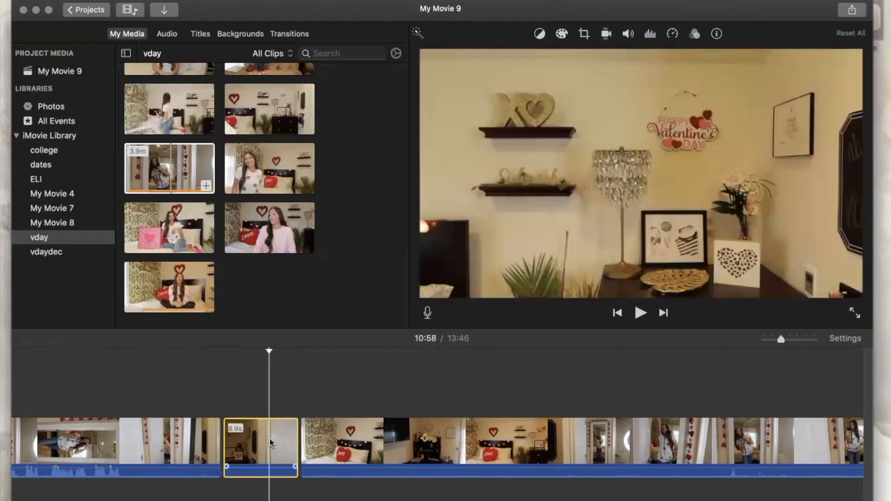
Step: Set the isolated 8.9-second bedroom segment to a custom speed of 350% and play it back
{"action": "scroll", "coordinate": [269, 437], "scroll_direction": "left", "scroll_amount": 1}
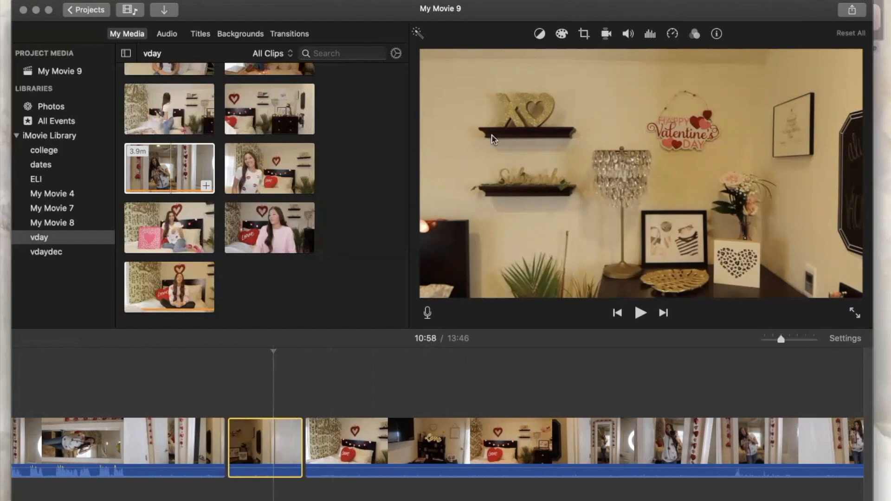
{"action": "left_click", "coordinate": [673, 34]}
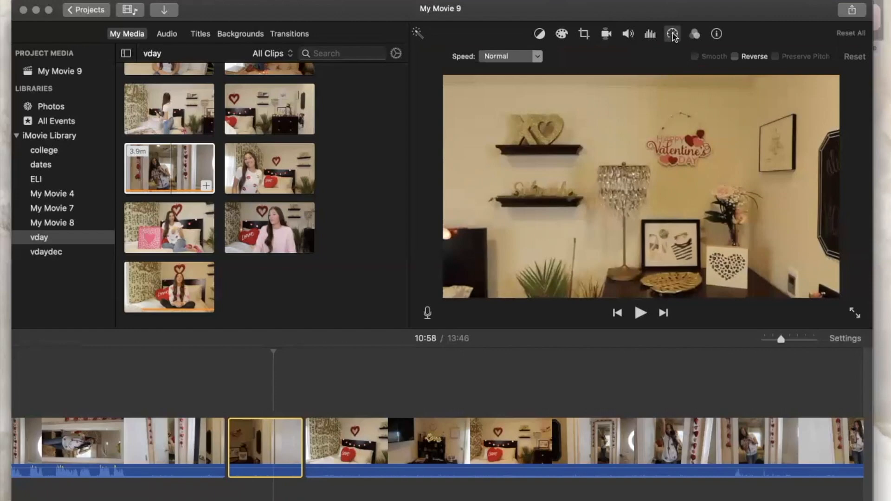
{"action": "left_click", "coordinate": [516, 56]}
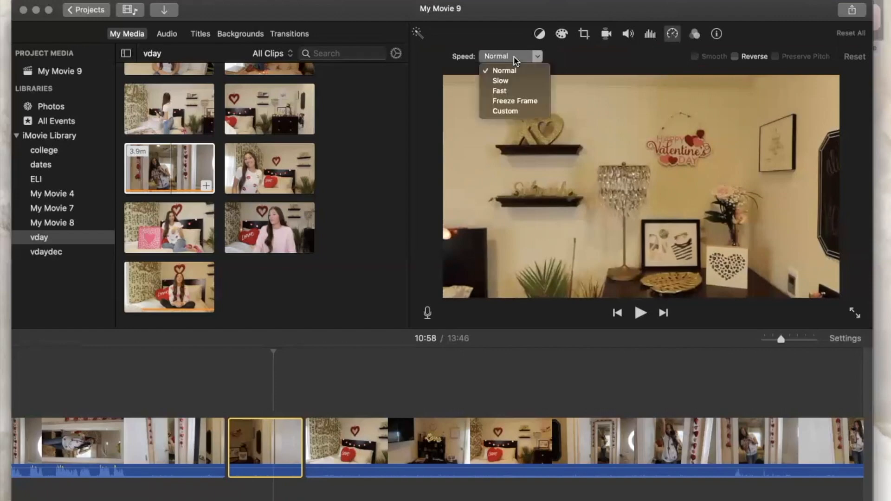
{"action": "left_click", "coordinate": [519, 110]}
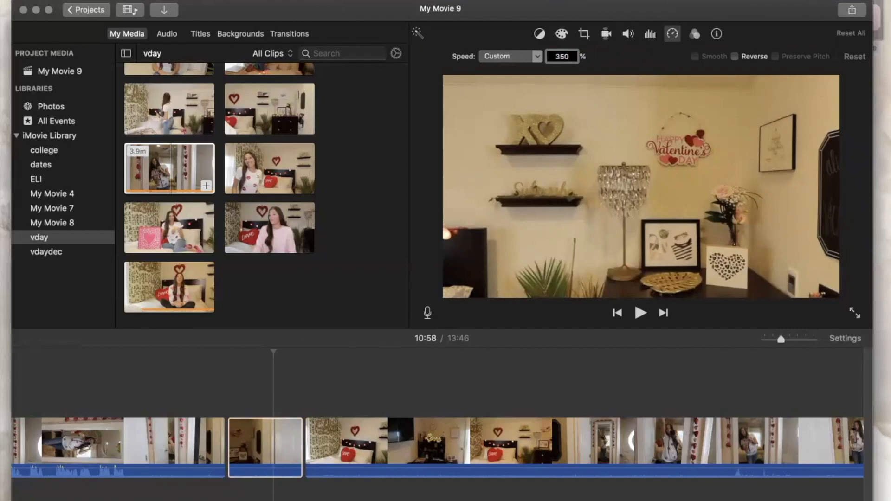
{"action": "key", "text": "Return"}
{"action": "left_click", "coordinate": [241, 391]}
{"action": "key", "text": "space"}
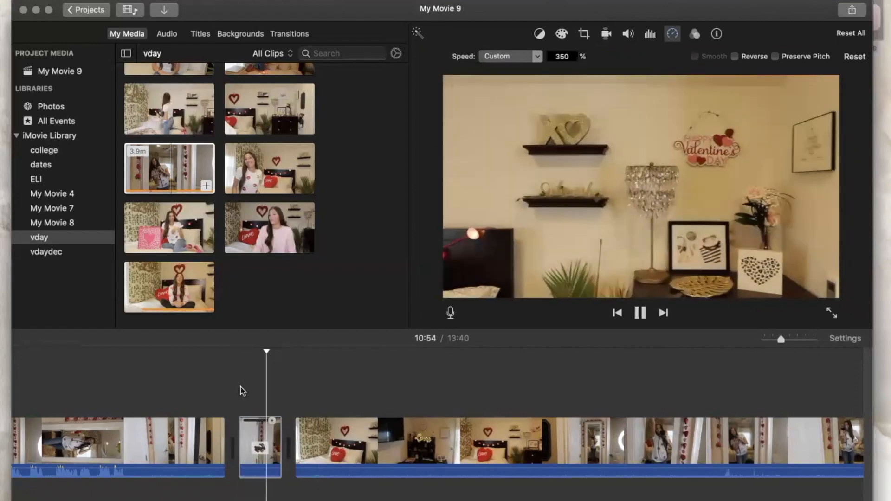
{"action": "key", "text": "space"}
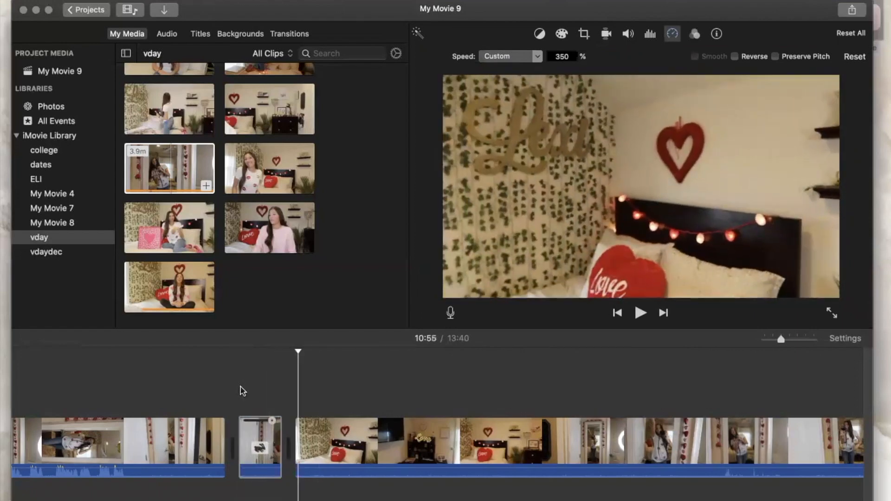
{"action": "left_click", "coordinate": [242, 390]}
{"action": "key", "text": "space"}
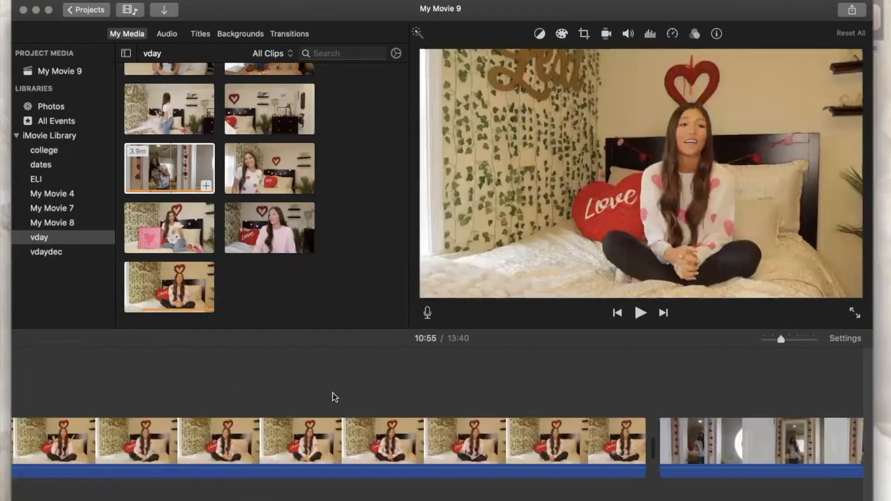
Step: Move the sped-up bedroom segment to the very beginning of the timeline, before the talking clip, and play the new opening
{"action": "scroll", "coordinate": [334, 393], "scroll_direction": "right", "scroll_amount": 20}
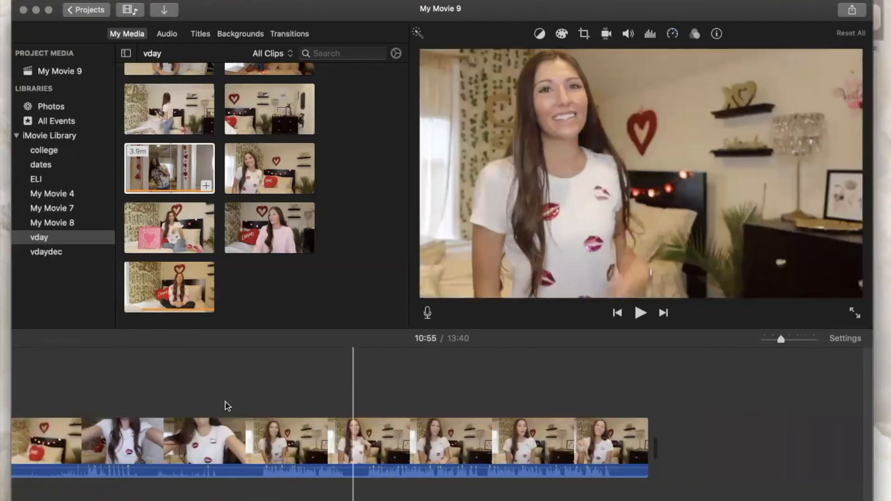
{"action": "scroll", "coordinate": [234, 431], "scroll_direction": "left", "scroll_amount": 15}
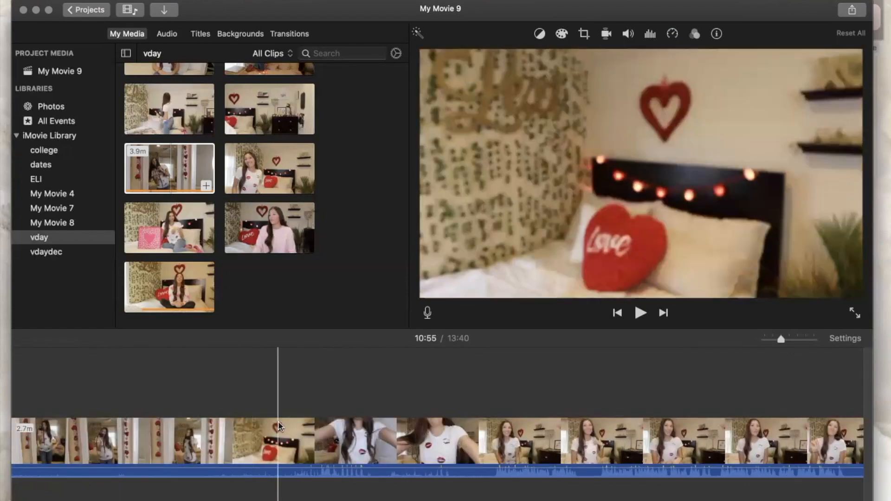
{"action": "scroll", "coordinate": [425, 422], "scroll_direction": "left", "scroll_amount": 10}
{"action": "scroll", "coordinate": [424, 422], "scroll_direction": "left", "scroll_amount": 9}
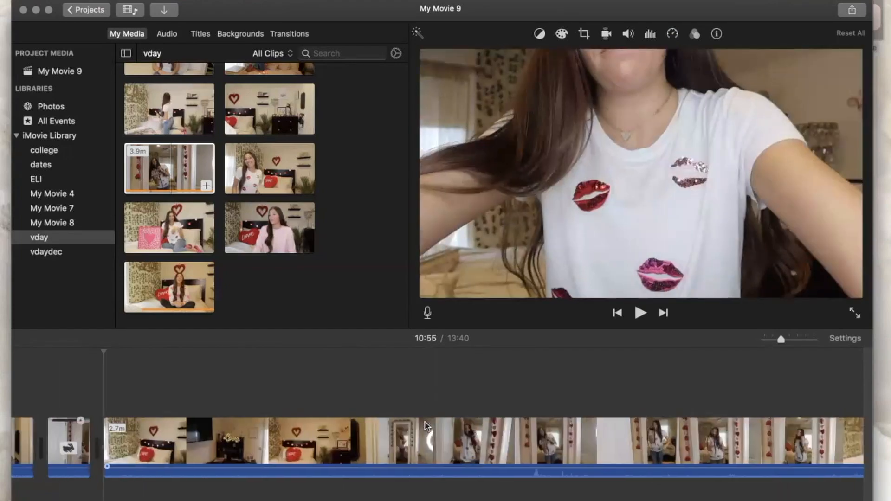
{"action": "left_click", "coordinate": [281, 457]}
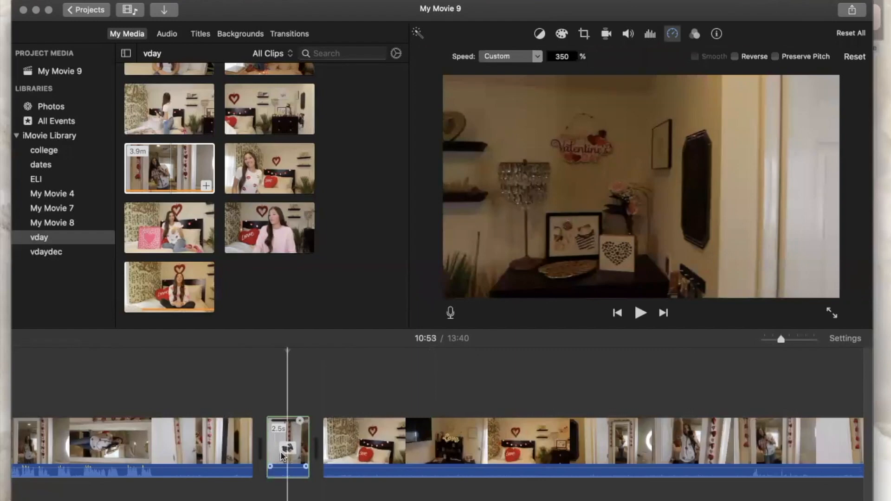
{"action": "key", "text": "Delete"}
{"action": "scroll", "coordinate": [286, 455], "scroll_direction": "left", "scroll_amount": 20}
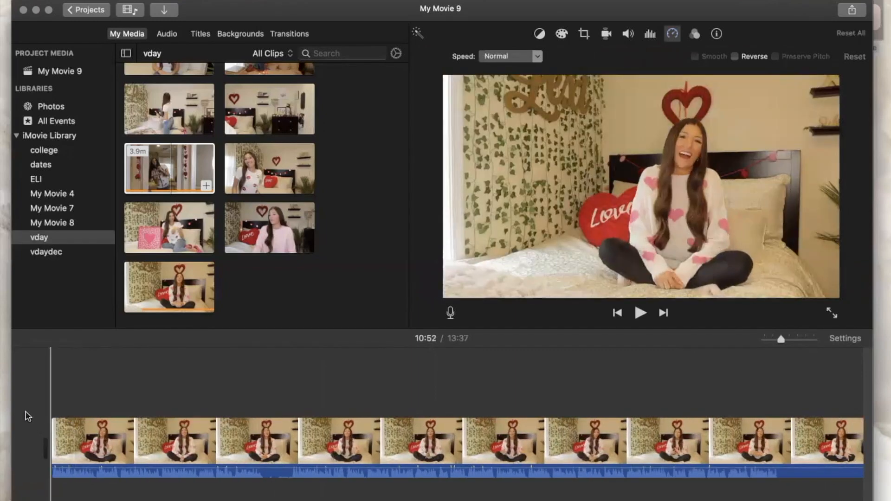
{"action": "key", "text": "super+v"}
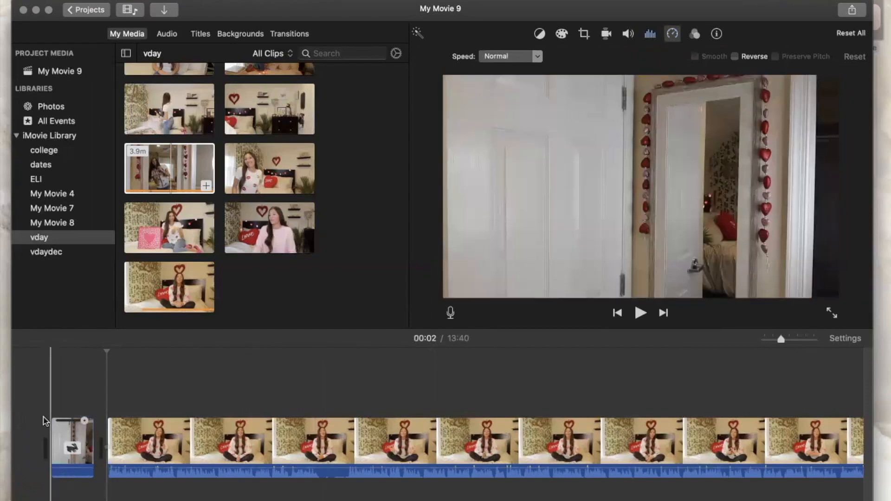
{"action": "key", "text": "space"}
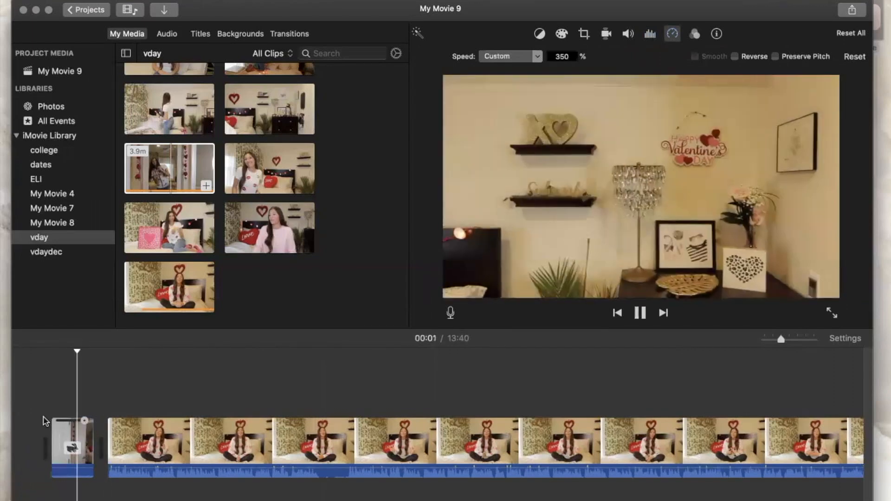
{"action": "key", "text": "space"}
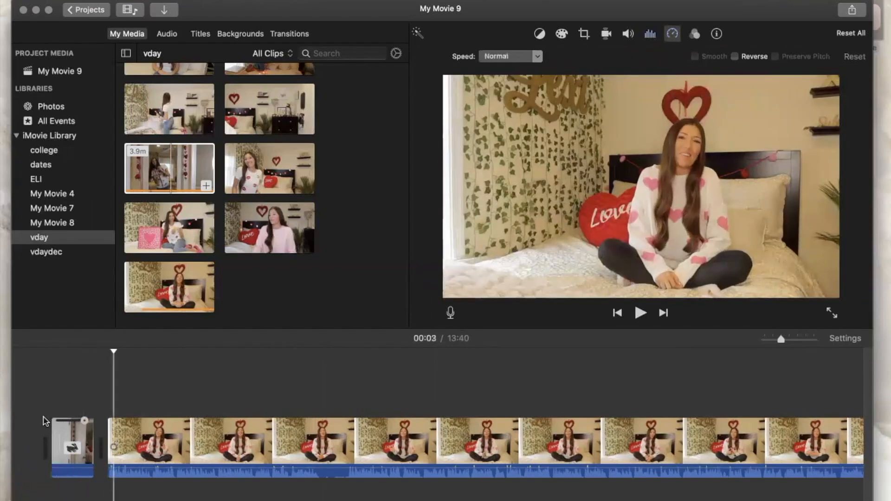
{"action": "left_click", "coordinate": [42, 428]}
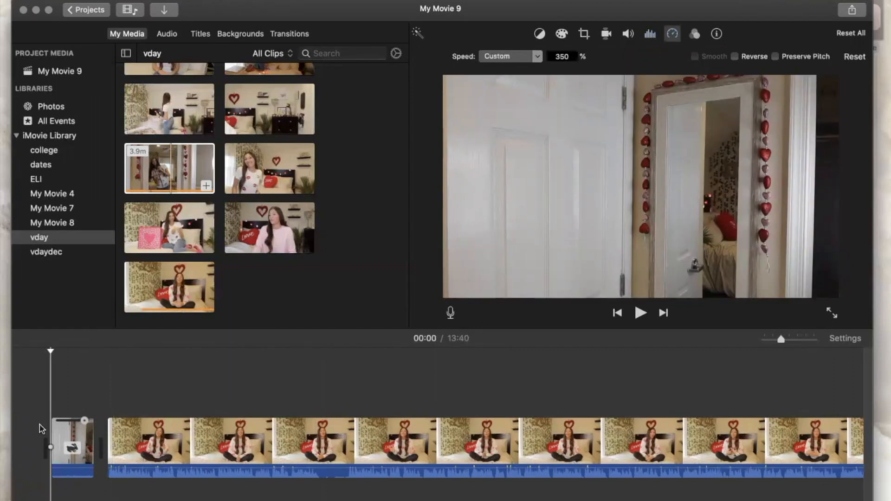
Step: Split the final clip at 13:14 and 13:22, where the woman in the white lips T-shirt is talking
{"action": "scroll", "coordinate": [199, 401], "scroll_direction": "right", "scroll_amount": 5}
{"action": "scroll", "coordinate": [200, 402], "scroll_direction": "right", "scroll_amount": 10}
{"action": "left_click", "coordinate": [641, 423]}
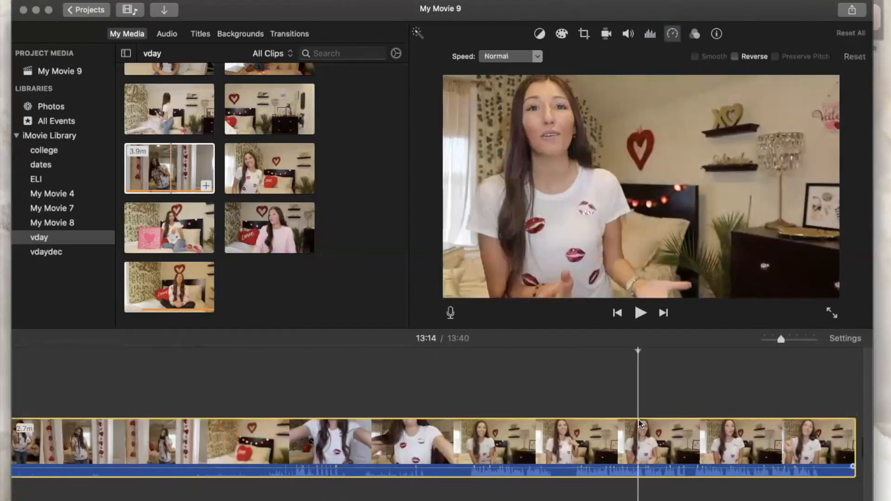
{"action": "key", "text": "super+b"}
{"action": "scroll", "coordinate": [639, 420], "scroll_direction": "right", "scroll_amount": 3}
{"action": "left_click", "coordinate": [575, 416]}
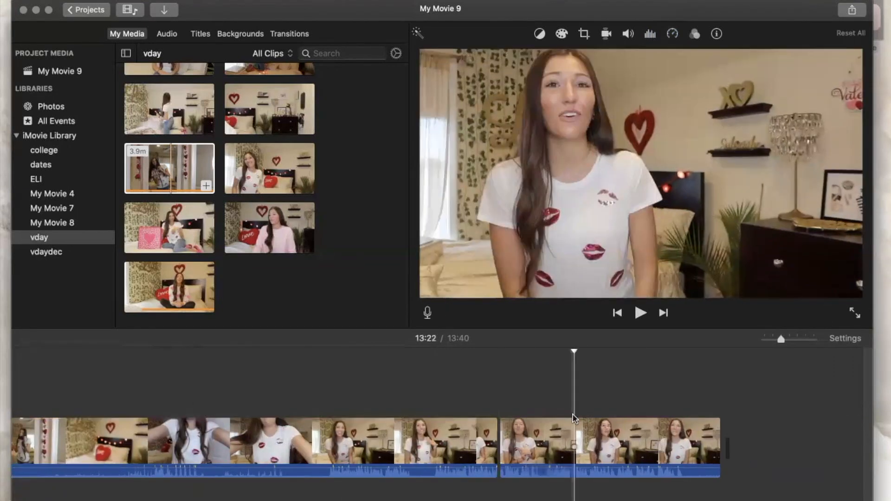
{"action": "key", "text": "super+b"}
Step: Set the segment between the two new cuts to Fast speed at 4x
{"action": "left_click", "coordinate": [553, 431]}
{"action": "left_click", "coordinate": [673, 33]}
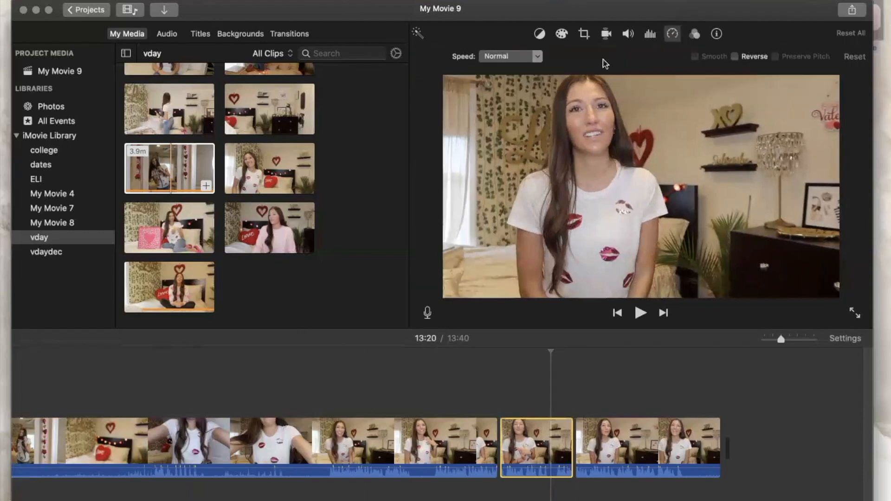
{"action": "left_click", "coordinate": [531, 61]}
{"action": "left_click", "coordinate": [518, 89]}
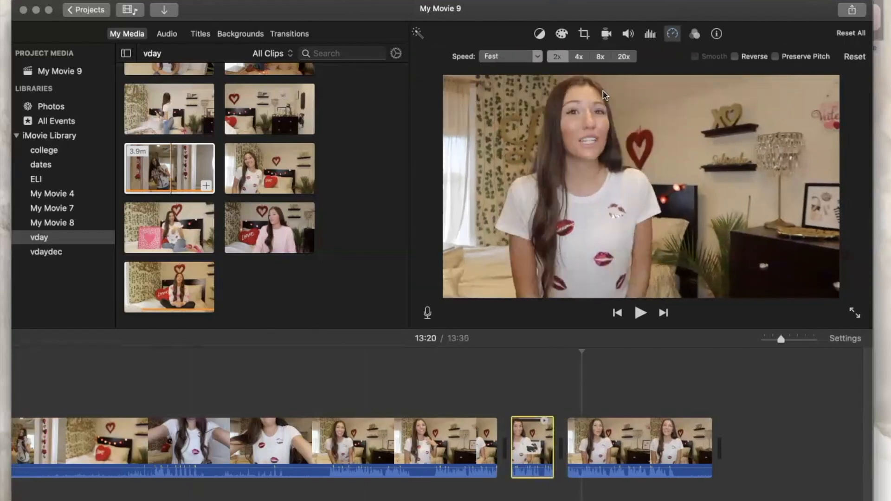
{"action": "left_click", "coordinate": [579, 57]}
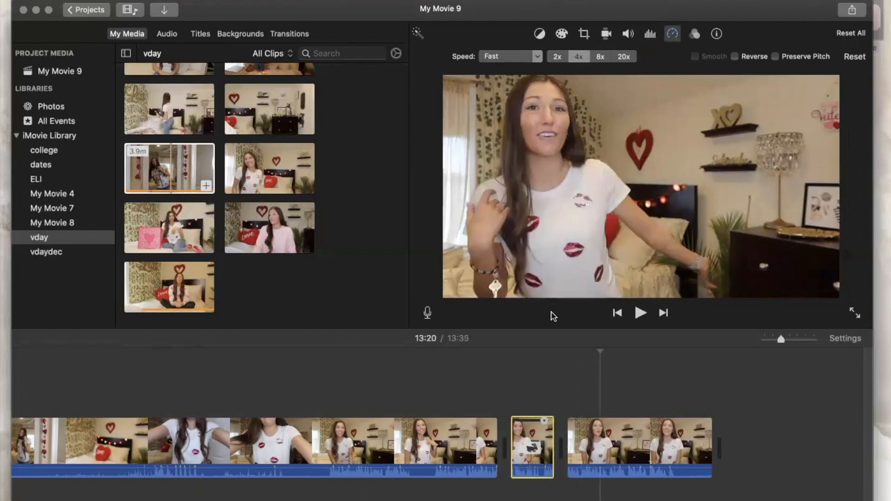
Step: Move the 4x segment to the start of the timeline, between the sped-up bedroom clip and the talking clip, and play the opening
{"action": "left_click", "coordinate": [540, 433]}
{"action": "key", "text": "Delete"}
{"action": "scroll", "coordinate": [534, 437], "scroll_direction": "left", "scroll_amount": 20}
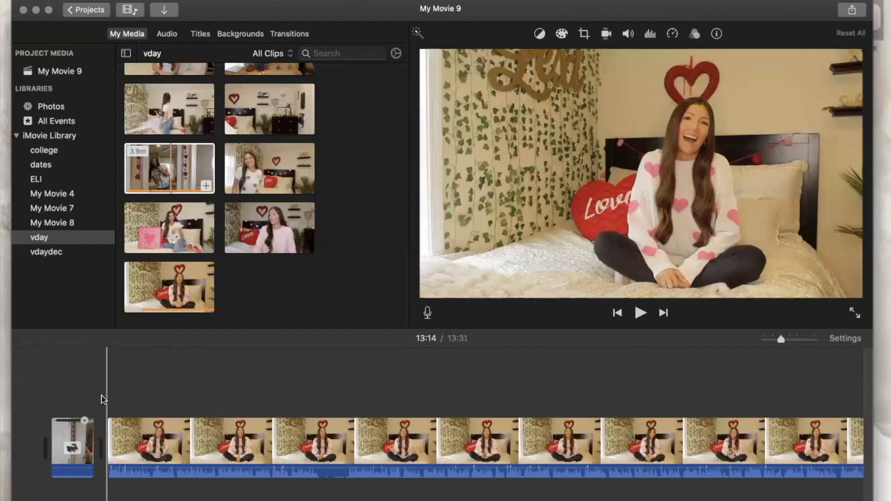
{"action": "key", "text": "super+v"}
{"action": "key", "text": "space"}
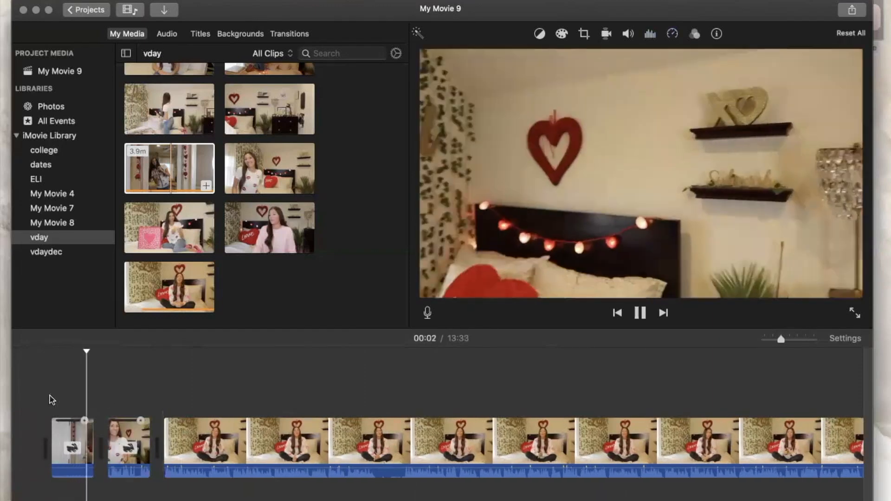
Step: Paste another copy of the 4x segment directly after the first one, before the talking clip
{"action": "left_click", "coordinate": [108, 419]}
{"action": "left_click", "coordinate": [133, 414]}
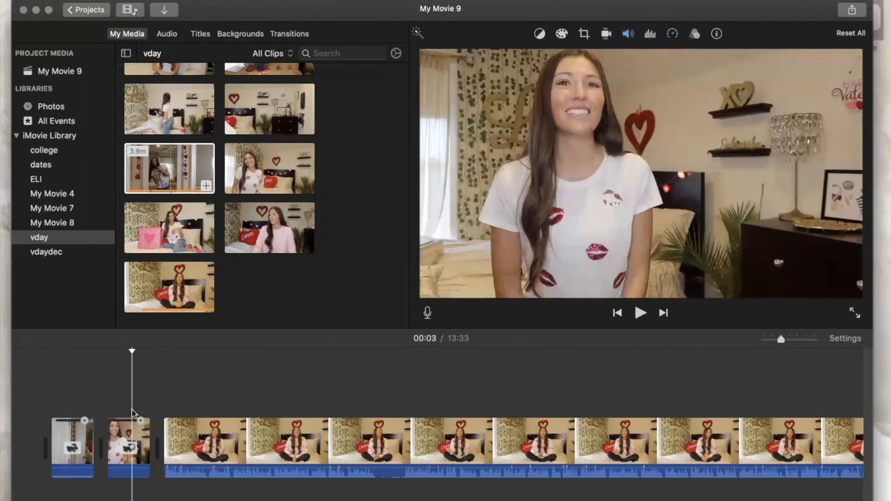
{"action": "key", "text": "super+v"}
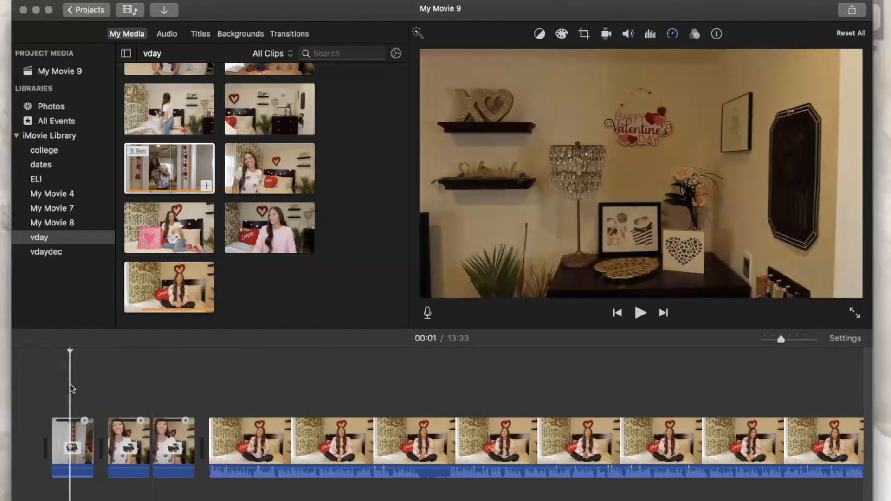
Step: Apply the Western clip filter to the three sped-up clips that open the timeline
{"action": "left_click_drag", "start_coordinate": [69, 389], "coordinate": [206, 464]}
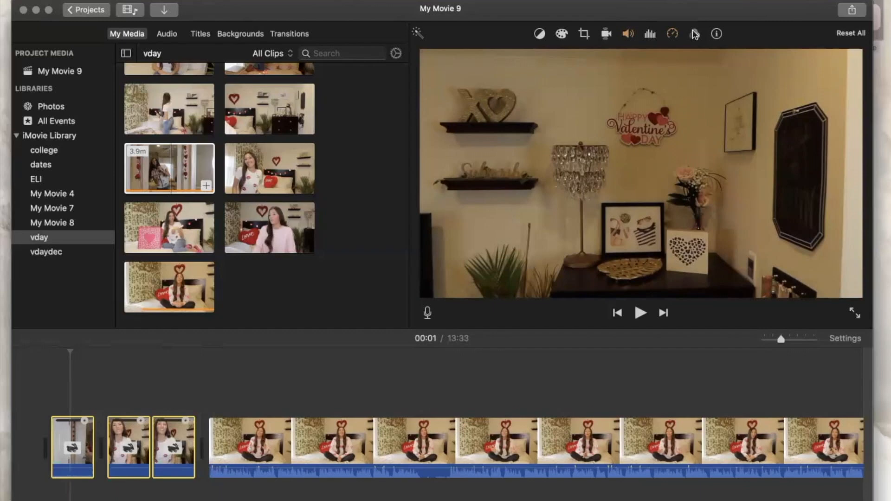
{"action": "left_click", "coordinate": [695, 34]}
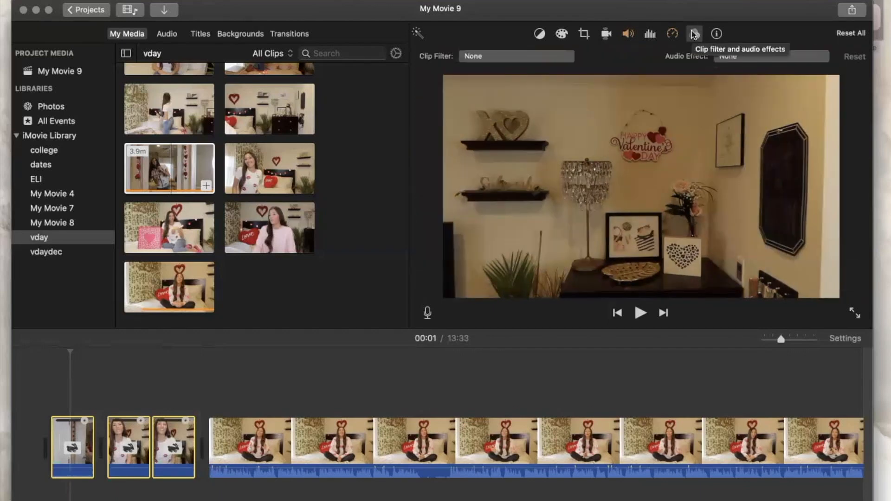
{"action": "left_click", "coordinate": [546, 58]}
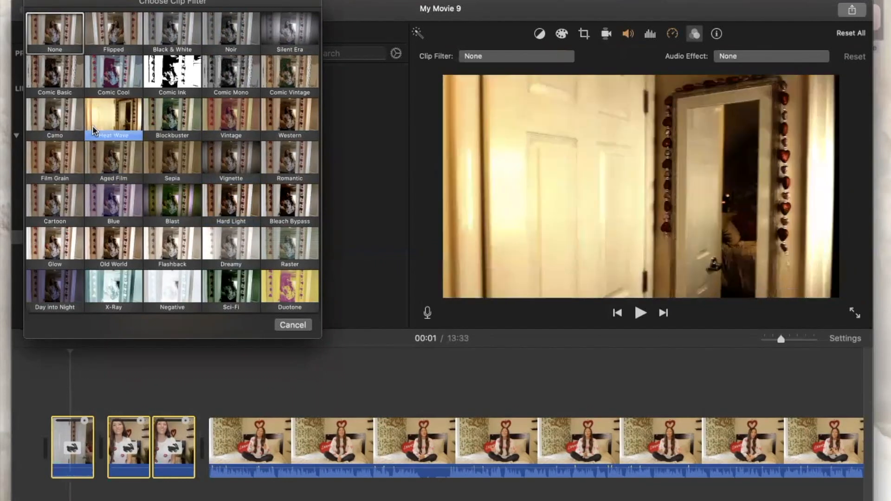
{"action": "left_click", "coordinate": [278, 113]}
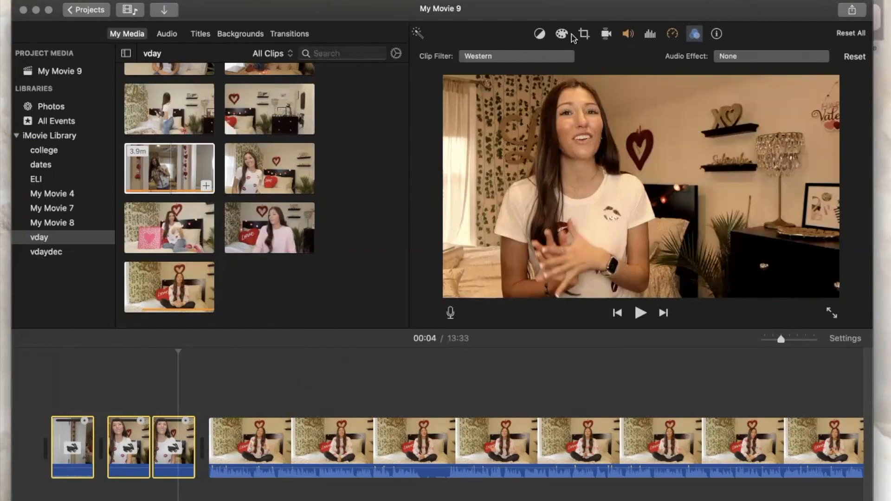
Step: Brighten the highlights of the three filtered opening clips slightly with colour correction and play the opening
{"action": "left_click", "coordinate": [565, 35]}
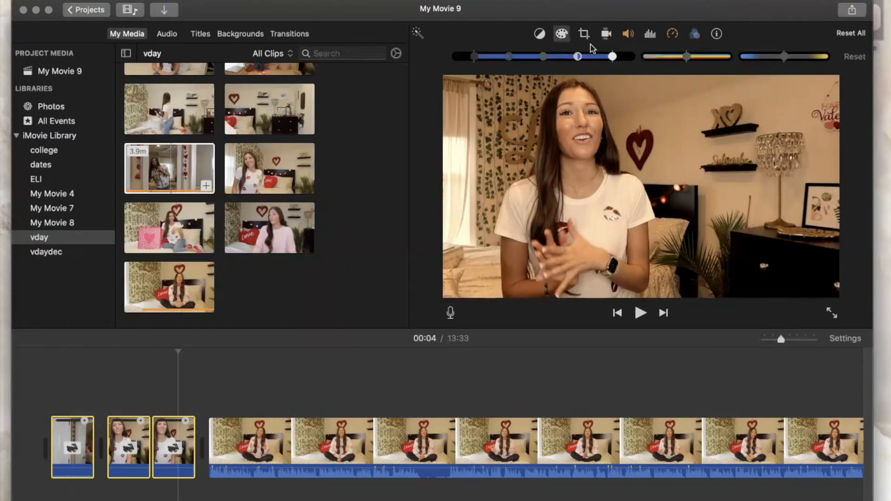
{"action": "mouse_move", "coordinate": [614, 59]}
{"action": "left_mouse_down"}
{"action": "mouse_move", "coordinate": [630, 59]}
{"action": "mouse_move", "coordinate": [615, 59]}
{"action": "left_mouse_up"}
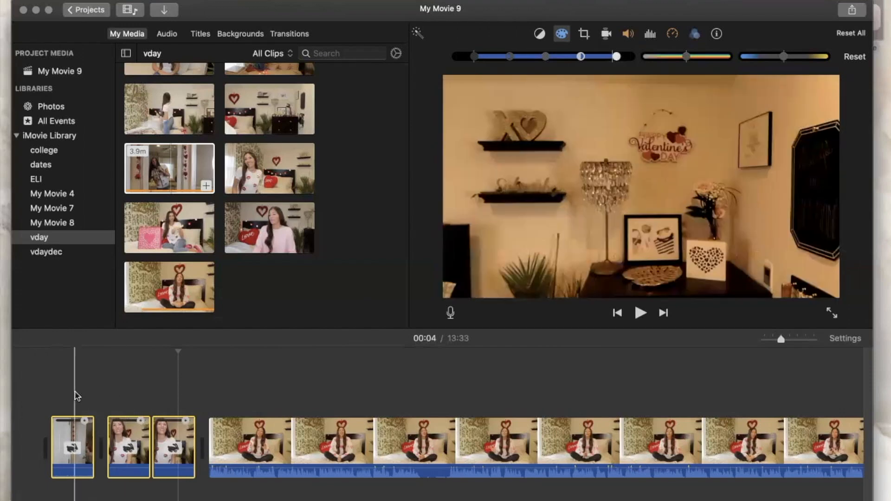
{"action": "key", "text": "space"}
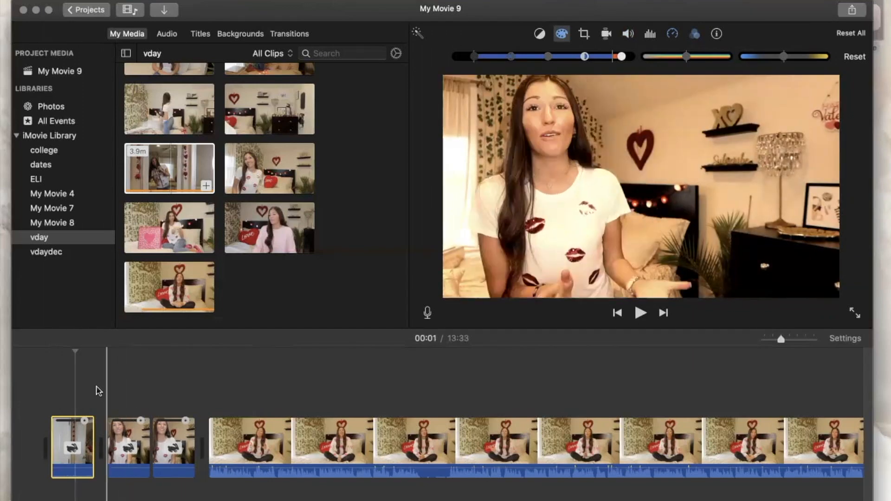
Step: Browse the available transitions and place a Cross Dissolve between the sped-up bedroom clip and the first 4x talking clip
{"action": "left_click", "coordinate": [287, 35]}
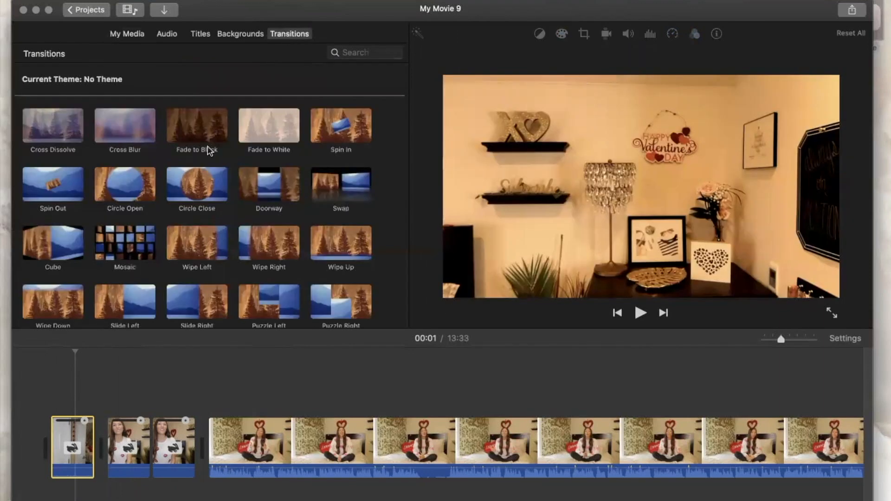
{"action": "scroll", "coordinate": [208, 150], "scroll_direction": "down", "scroll_amount": 5}
{"action": "scroll", "coordinate": [210, 151], "scroll_direction": "up", "scroll_amount": 4}
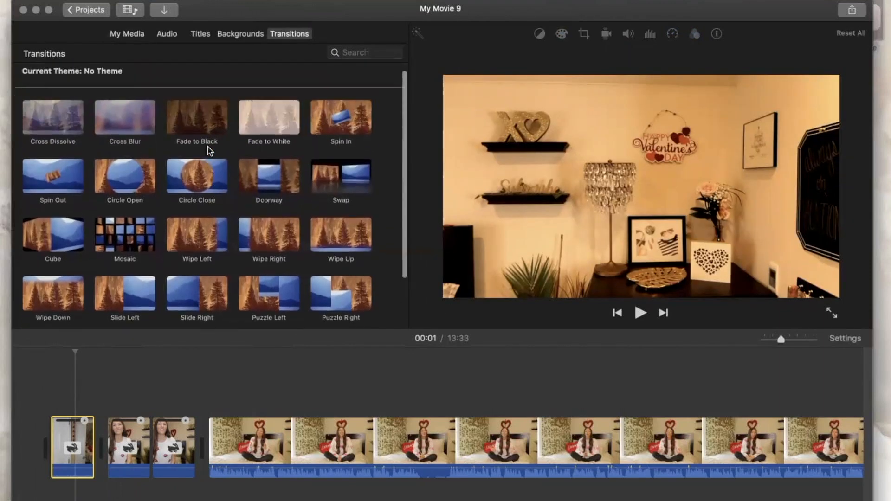
{"action": "scroll", "coordinate": [209, 149], "scroll_direction": "down", "scroll_amount": 3}
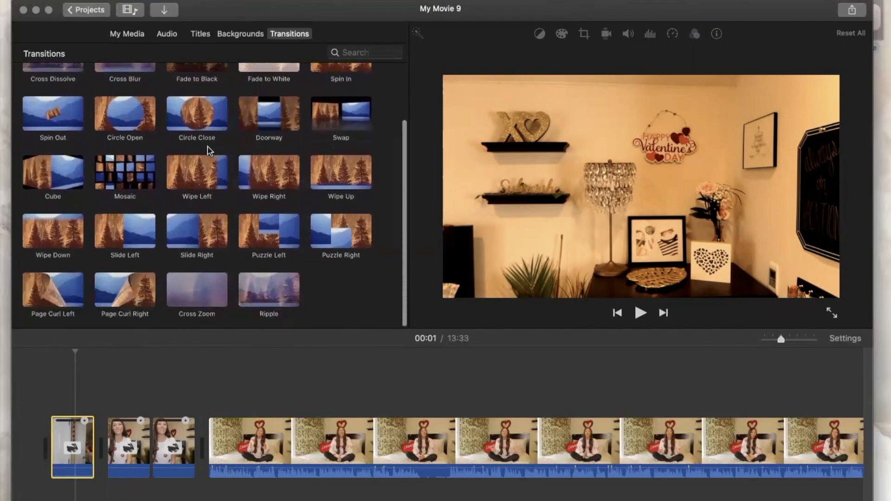
{"action": "left_click", "coordinate": [198, 122]}
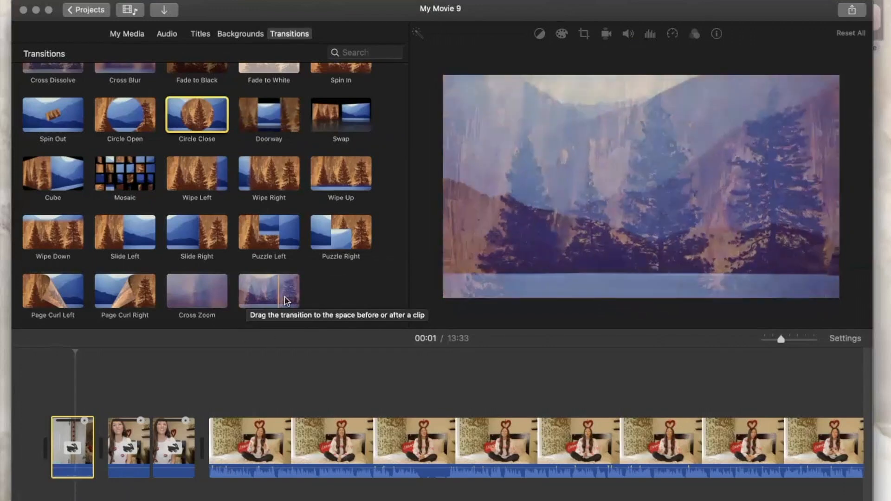
{"action": "scroll", "coordinate": [350, 236], "scroll_direction": "up", "scroll_amount": 3}
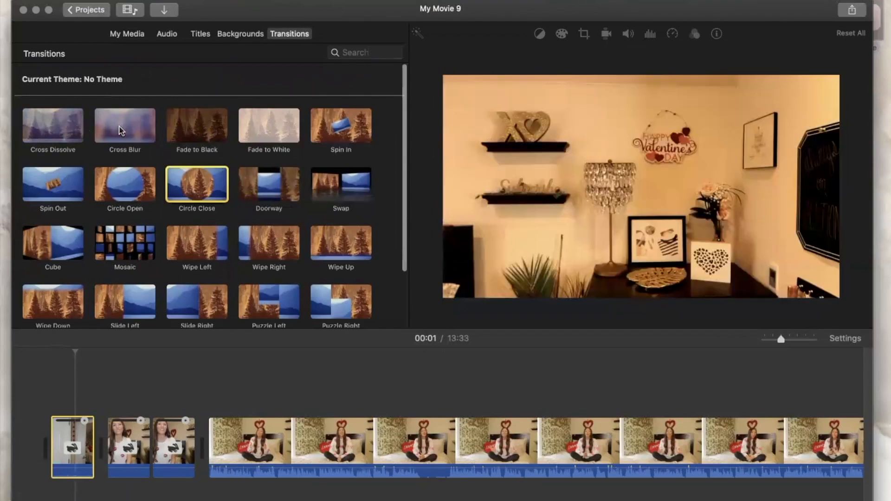
{"action": "left_click_drag", "start_coordinate": [53, 125], "coordinate": [93, 418]}
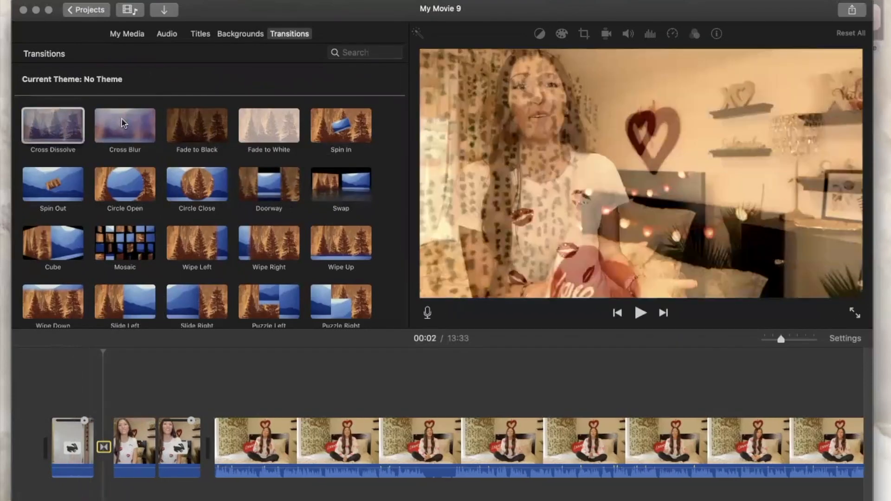
Step: Place a Cross Blur transition between the two 4x talking clips and play the opening
{"action": "left_click_drag", "start_coordinate": [123, 128], "coordinate": [133, 413]}
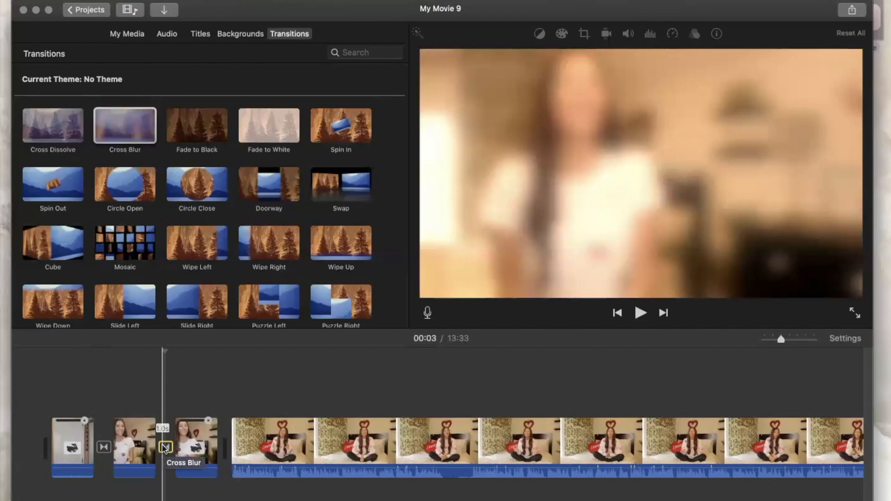
{"action": "mouse_move", "coordinate": [144, 140]}
{"action": "left_mouse_down"}
{"action": "mouse_move", "coordinate": [128, 436]}
{"action": "mouse_move", "coordinate": [197, 446]}
{"action": "left_mouse_up"}
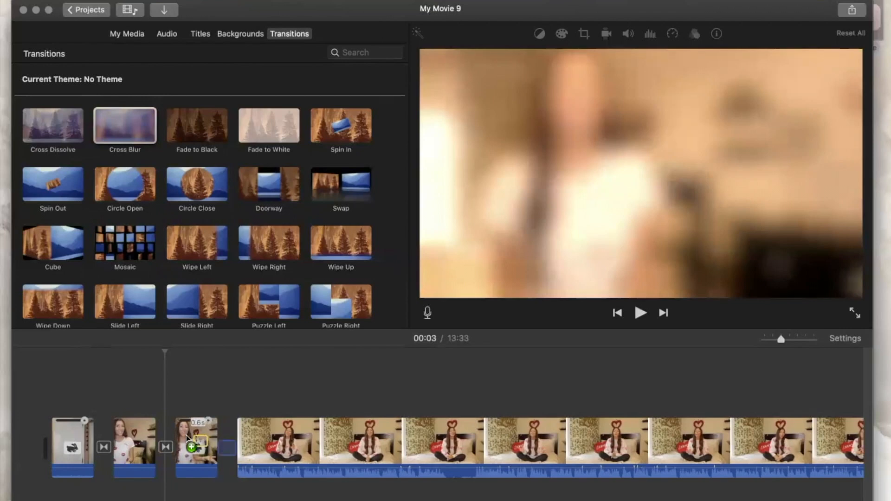
{"action": "left_click_drag", "start_coordinate": [125, 448], "coordinate": [123, 445]}
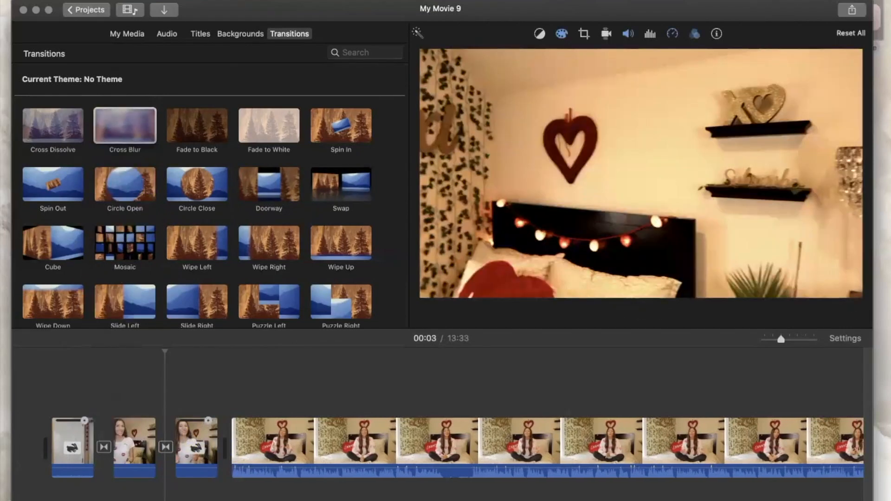
{"action": "left_click", "coordinate": [166, 444]}
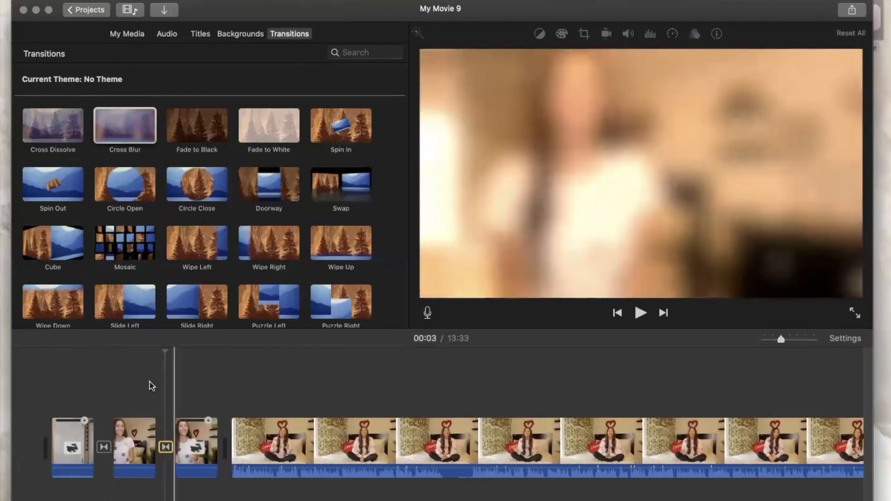
{"action": "key", "text": "space"}
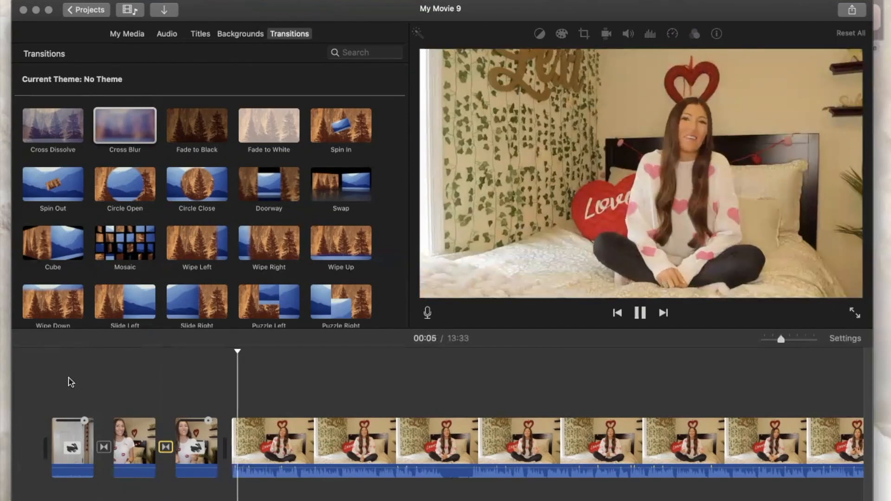
{"action": "key", "text": "space"}
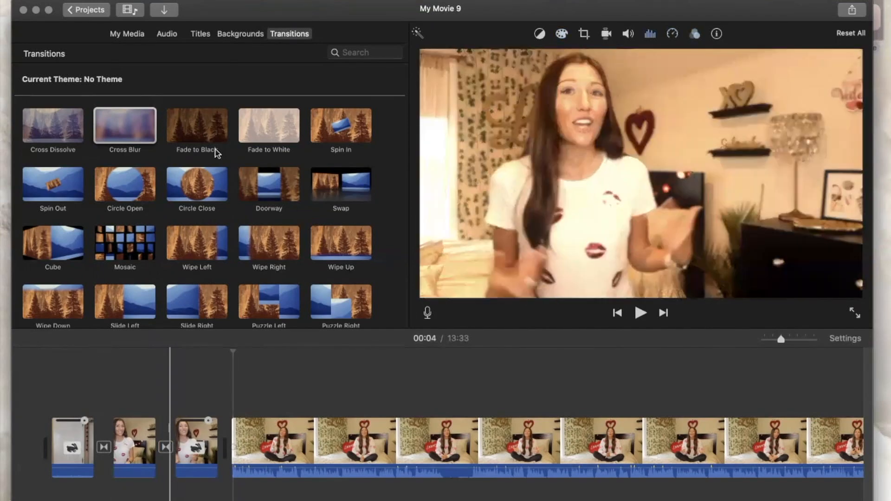
Step: Try Circle Close between the two 4x talking clips, replace it with a Doorway transition, and preview the result
{"action": "left_click_drag", "start_coordinate": [199, 185], "coordinate": [162, 447]}
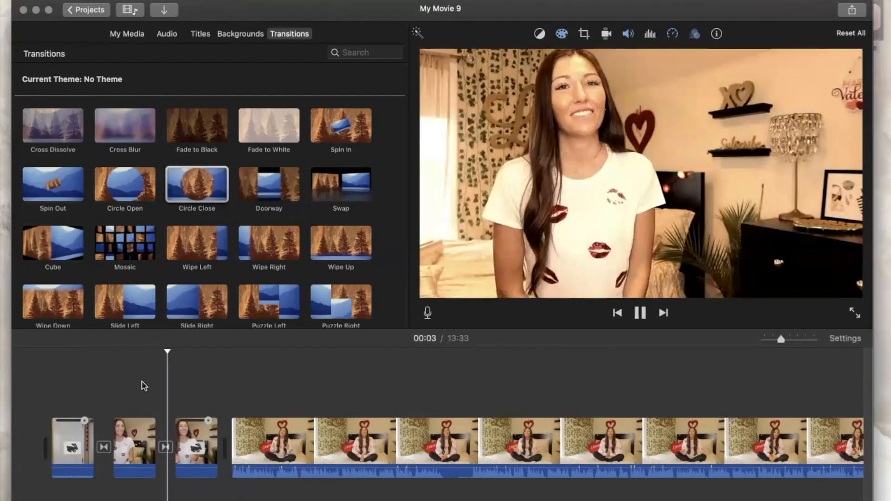
{"action": "left_click_drag", "start_coordinate": [289, 197], "coordinate": [165, 447]}
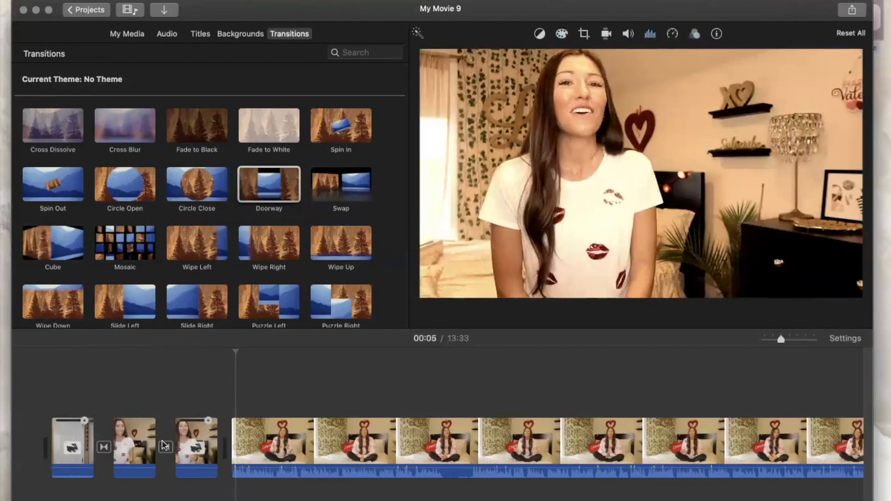
{"action": "key", "text": "space"}
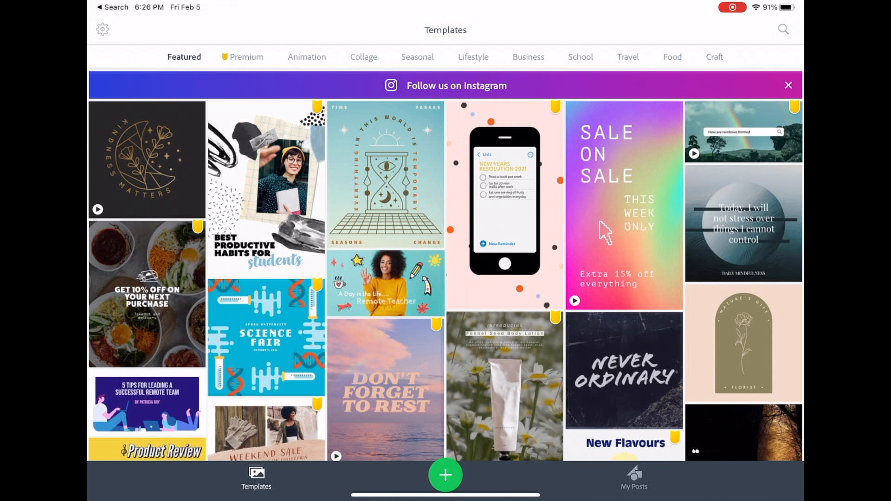
Step: Switch to Adobe Spark Post and create a YouTube Thumbnail design with a solid light pink brand colour as background
{"action": "left_click", "coordinate": [446, 475]}
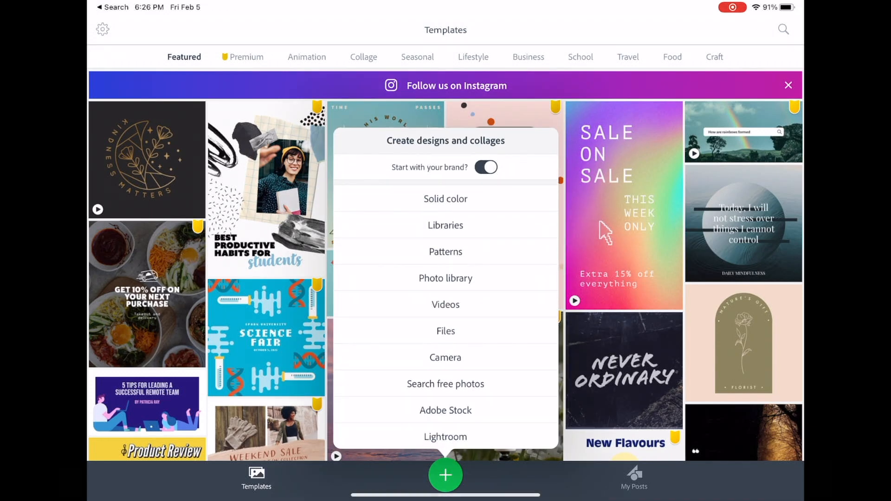
{"action": "left_click", "coordinate": [446, 198]}
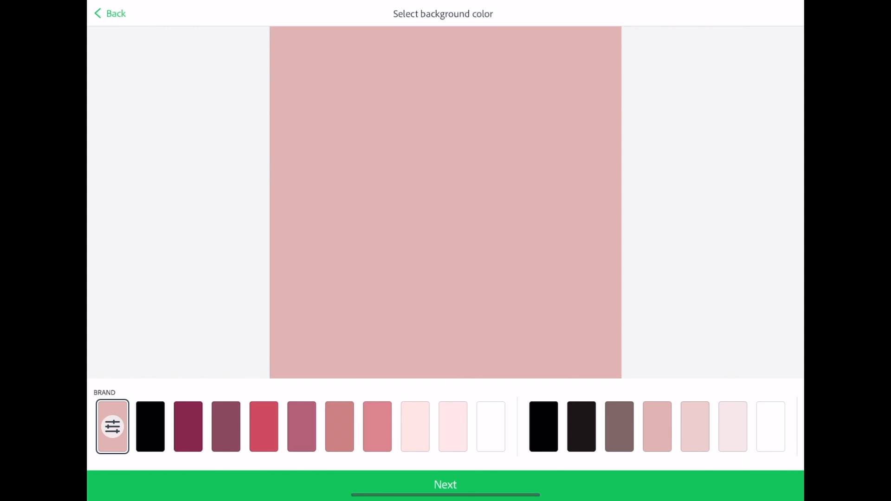
{"action": "scroll", "coordinate": [446, 427], "scroll_direction": "right", "scroll_amount": 10}
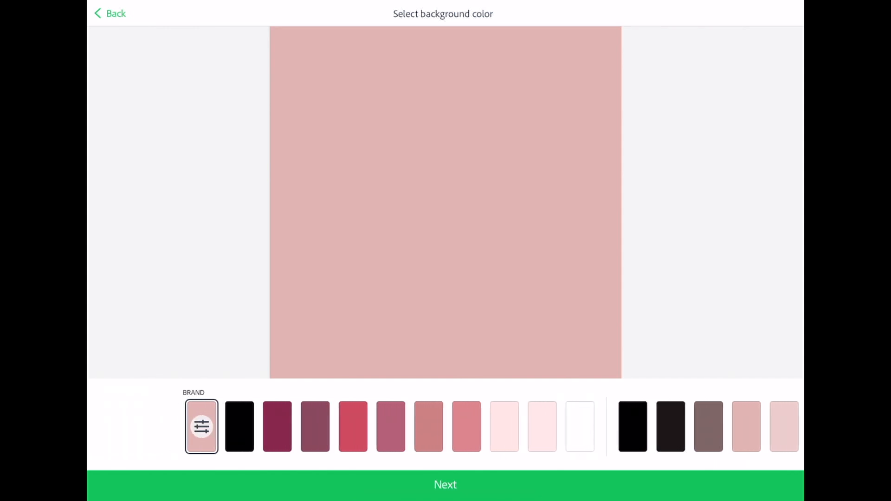
{"action": "scroll", "coordinate": [446, 427], "scroll_direction": "right", "scroll_amount": 10}
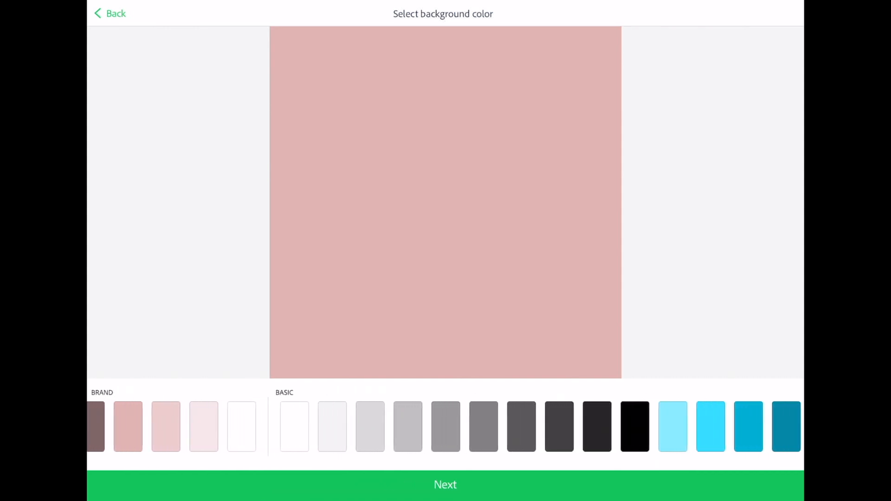
{"action": "scroll", "coordinate": [446, 427], "scroll_direction": "right", "scroll_amount": 5}
{"action": "scroll", "coordinate": [446, 427], "scroll_direction": "left", "scroll_amount": 15}
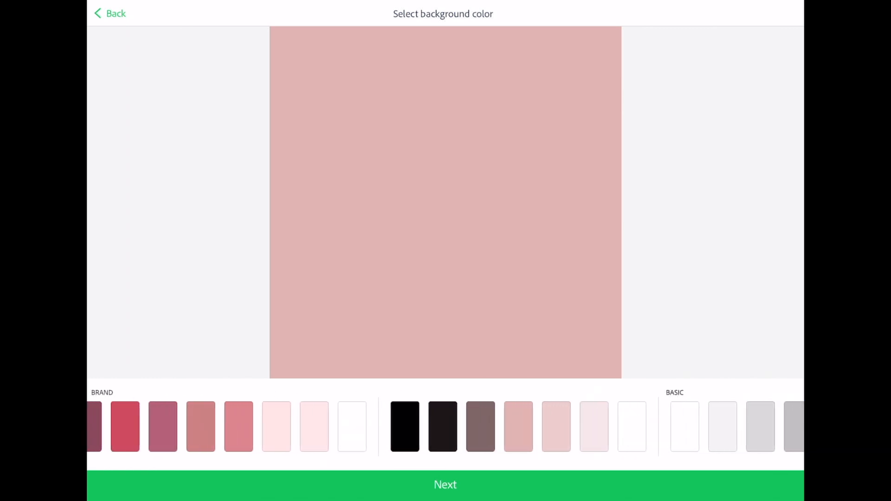
{"action": "left_click", "coordinate": [581, 427]}
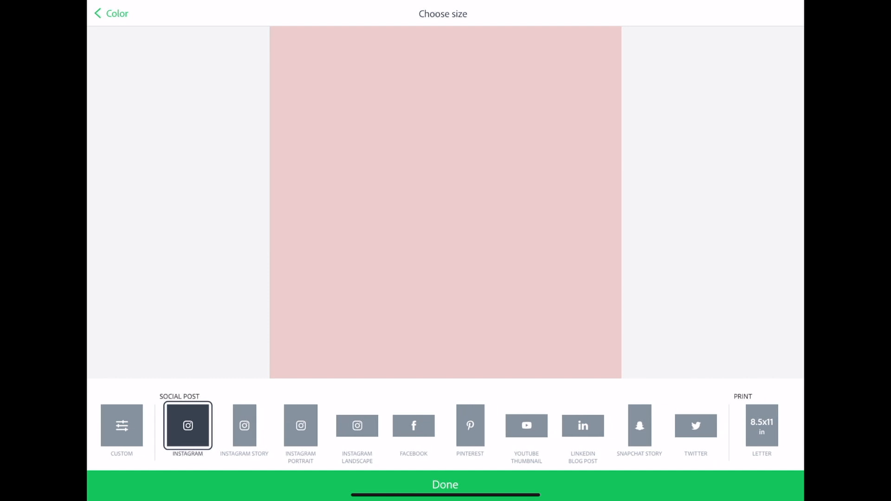
{"action": "left_click", "coordinate": [526, 425]}
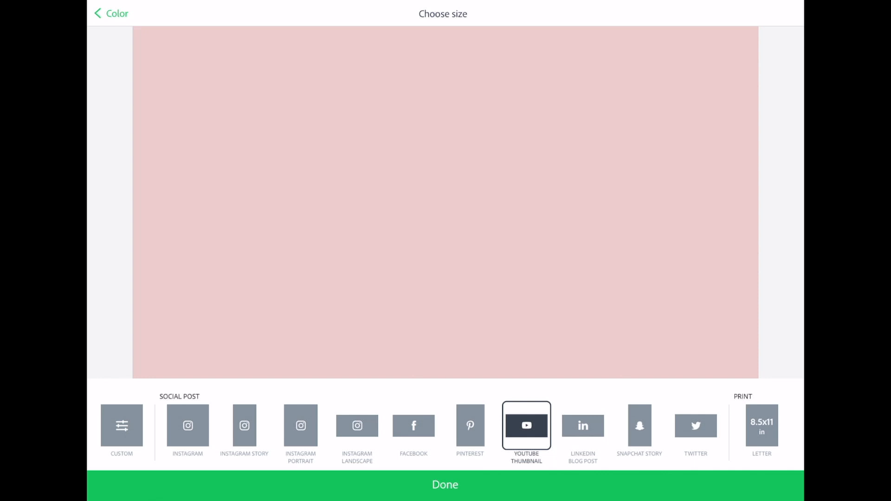
{"action": "left_click", "coordinate": [445, 485]}
Step: Add the grey marble image from the licensed Adobe Stock photos to the thumbnail design
{"action": "left_click", "coordinate": [278, 438]}
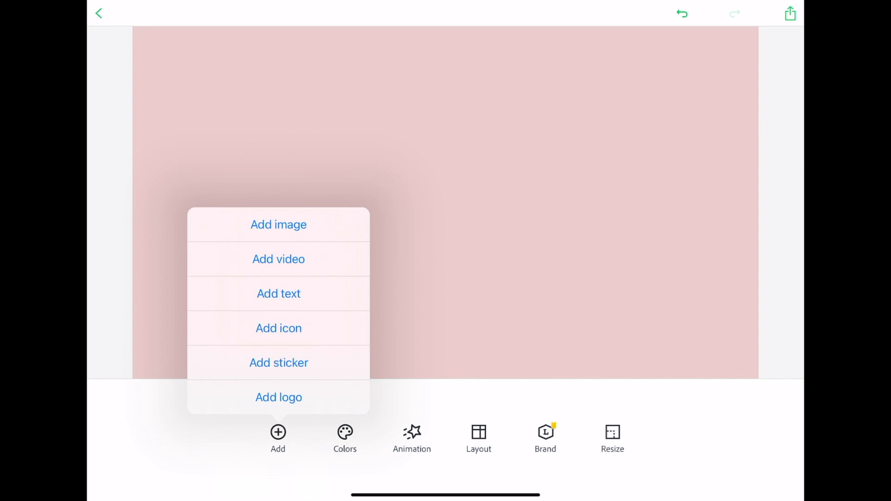
{"action": "left_click", "coordinate": [278, 225]}
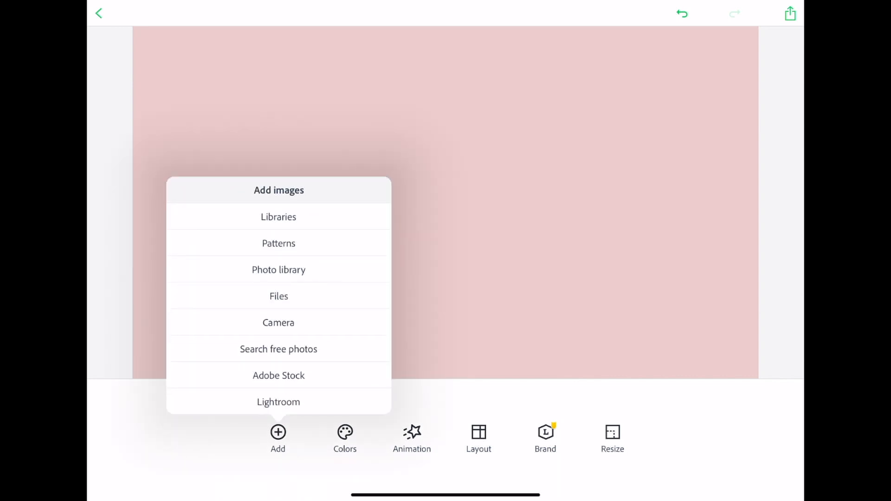
{"action": "left_click", "coordinate": [278, 375]}
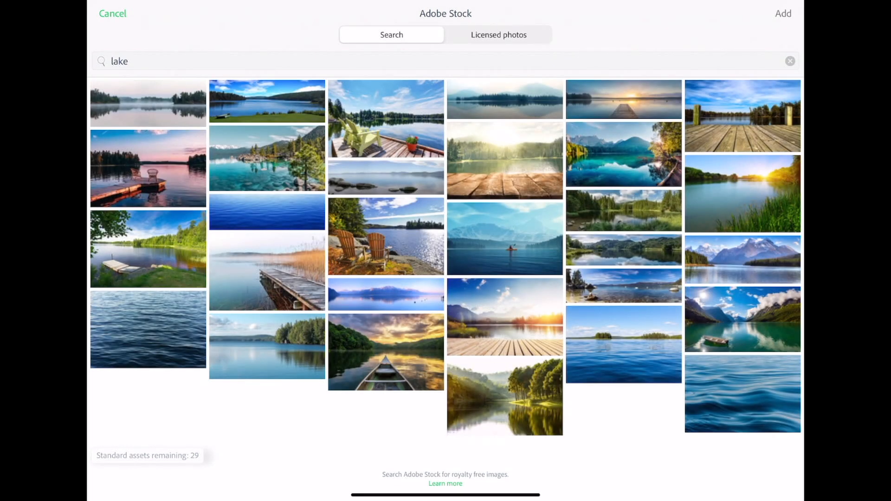
{"action": "left_click", "coordinate": [499, 35]}
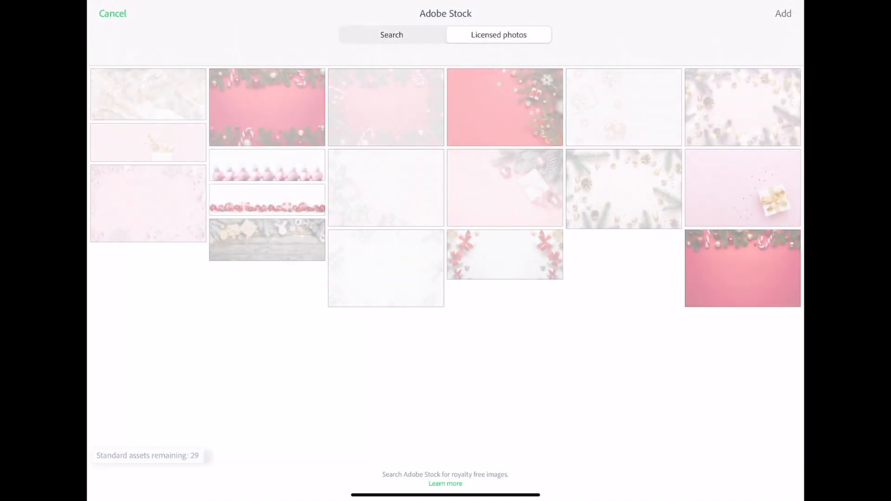
{"action": "left_click", "coordinate": [149, 95]}
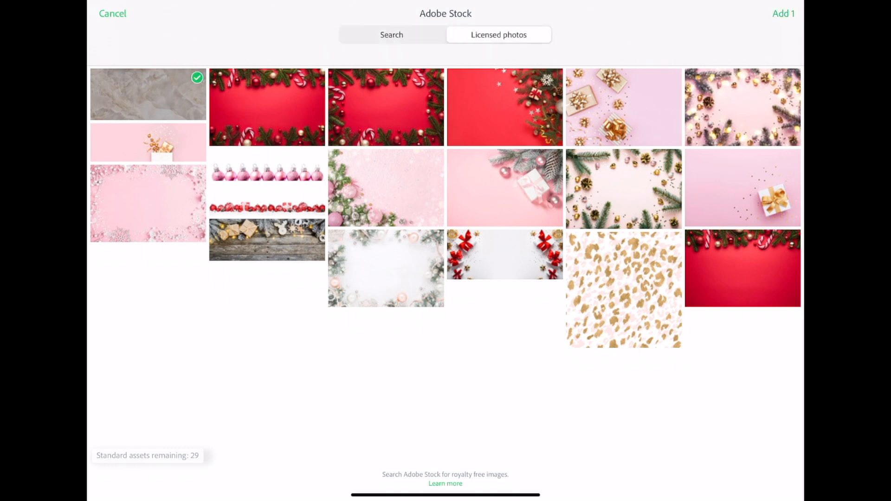
{"action": "left_click", "coordinate": [784, 14]}
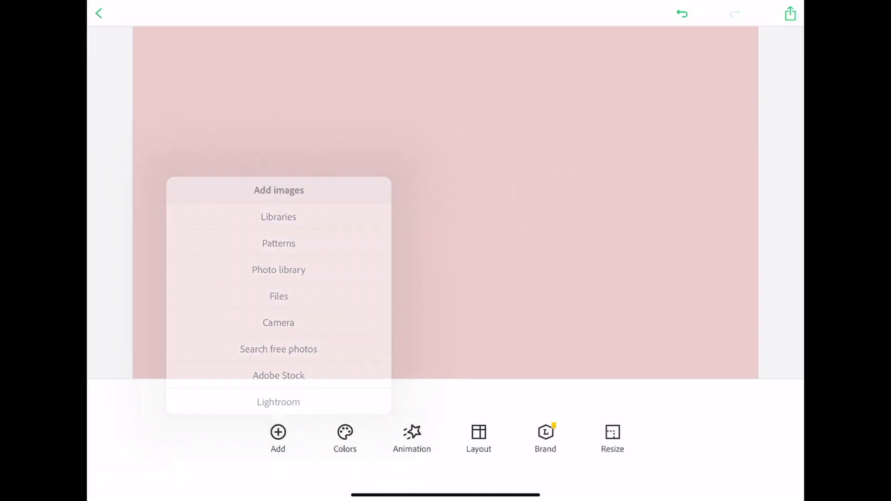
Step: Add the chosen marble stock image and enlarge it to nearly the full width of the canvas
{"action": "left_click", "coordinate": [486, 254]}
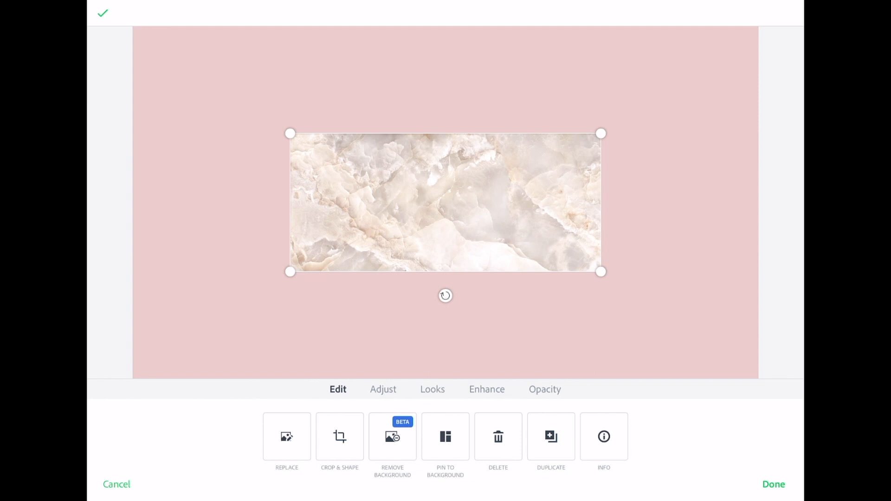
{"action": "left_click_drag", "start_coordinate": [601, 271], "coordinate": [723, 326]}
{"action": "left_click_drag", "start_coordinate": [291, 134], "coordinate": [135, 65]}
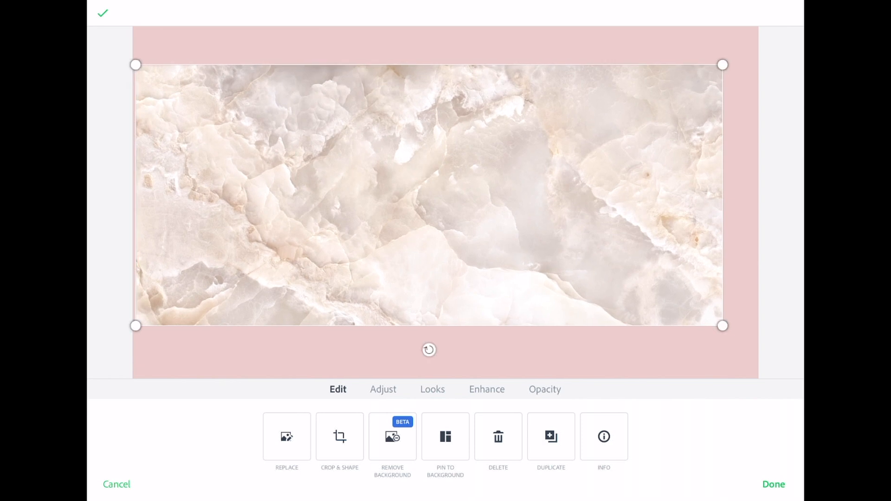
{"action": "left_click", "coordinate": [339, 437]}
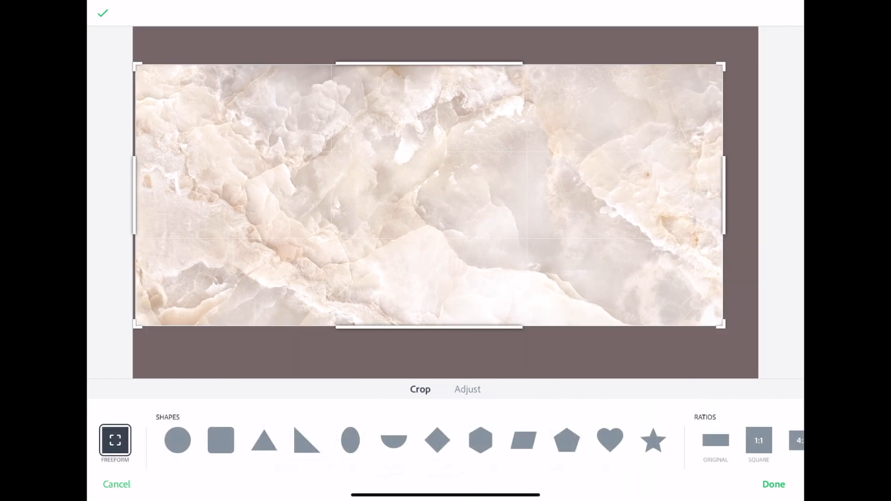
{"action": "left_click", "coordinate": [116, 484]}
Step: Rotate, enlarge and position the marble image to cover the upper-right half of the thumbnail along a corner-to-corner diagonal
{"action": "left_click_drag", "start_coordinate": [429, 349], "coordinate": [352, 331]}
{"action": "left_click_drag", "start_coordinate": [748, 226], "coordinate": [801, 232]}
{"action": "left_click_drag", "start_coordinate": [405, 205], "coordinate": [518, 64]}
{"action": "left_click_drag", "start_coordinate": [438, 244], "coordinate": [440, 243]}
{"action": "mouse_move", "coordinate": [487, 177]}
{"action": "left_mouse_down"}
{"action": "mouse_move", "coordinate": [507, 148]}
{"action": "mouse_move", "coordinate": [497, 164]}
{"action": "left_mouse_up"}
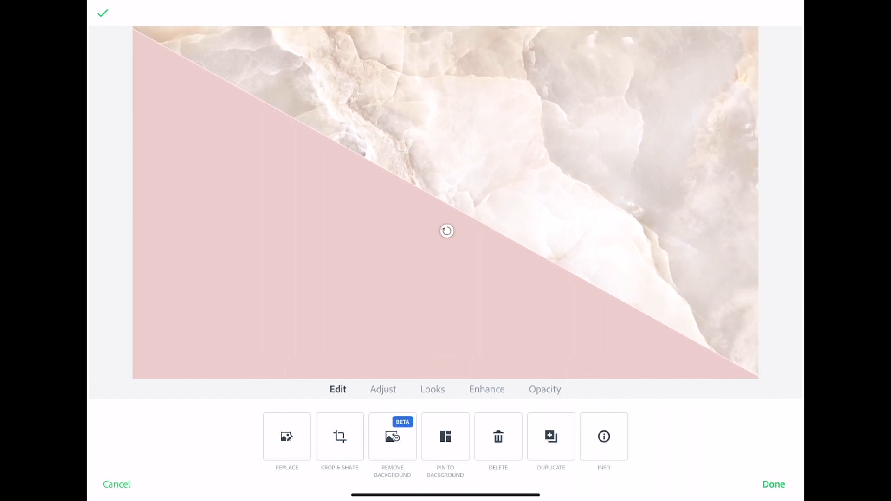
{"action": "left_click_drag", "start_coordinate": [447, 231], "coordinate": [445, 231]}
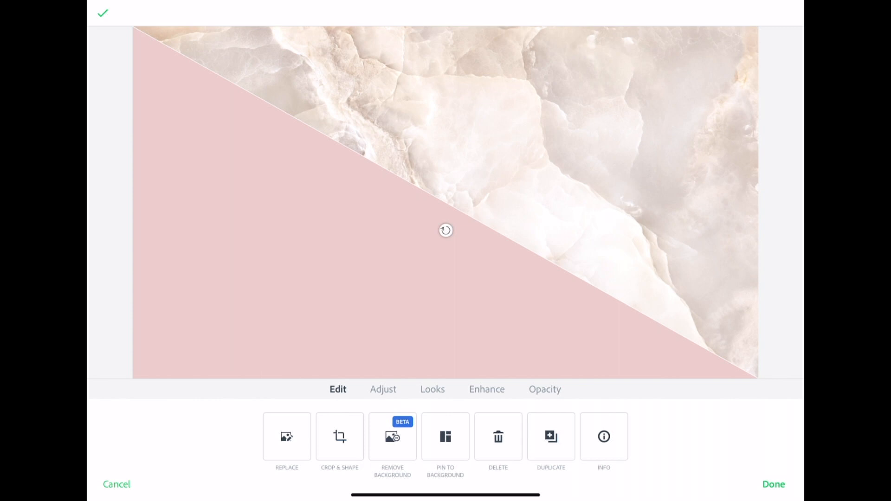
{"action": "left_click", "coordinate": [297, 270]}
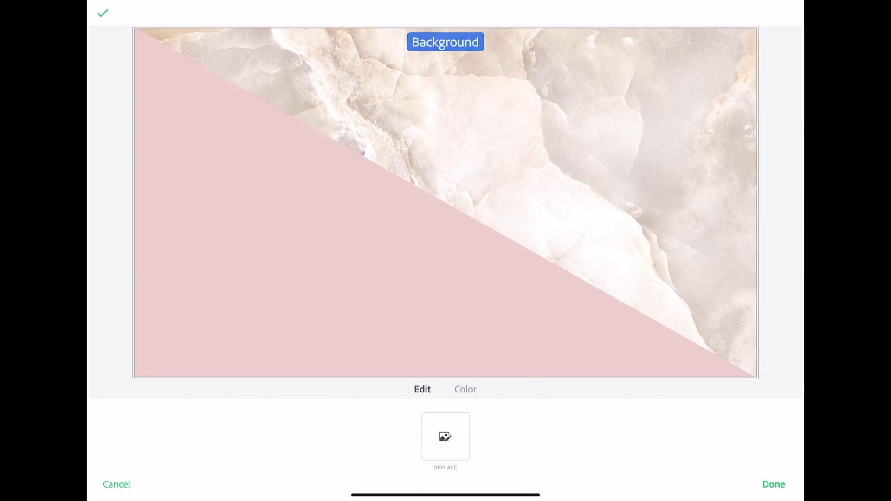
{"action": "left_click", "coordinate": [774, 484]}
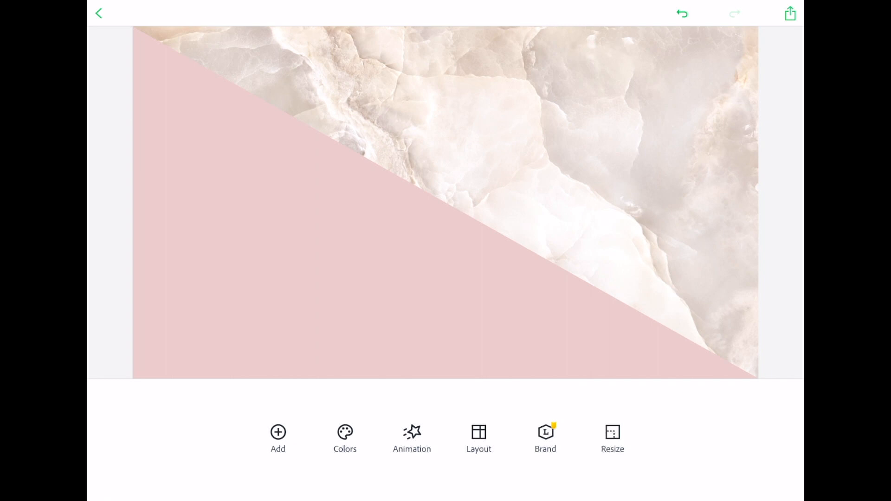
Step: Add a text element with the creator's full name to the thumbnail
{"action": "left_click", "coordinate": [278, 436]}
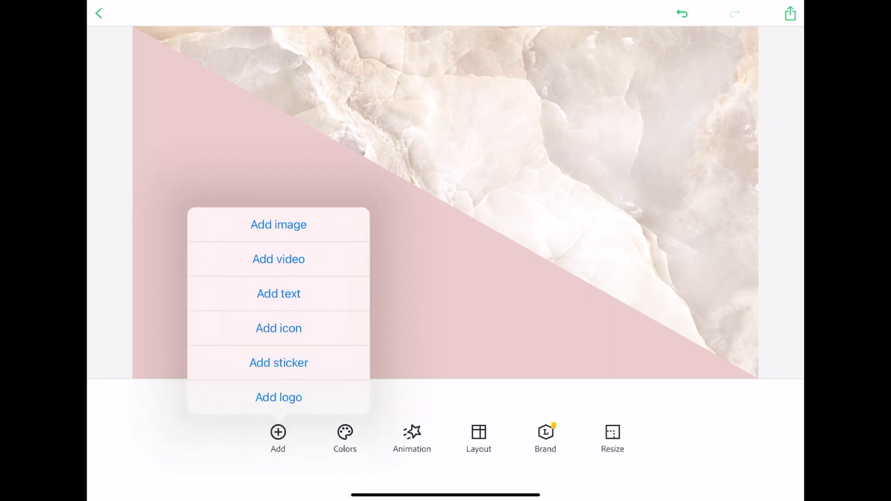
{"action": "left_click", "coordinate": [279, 293]}
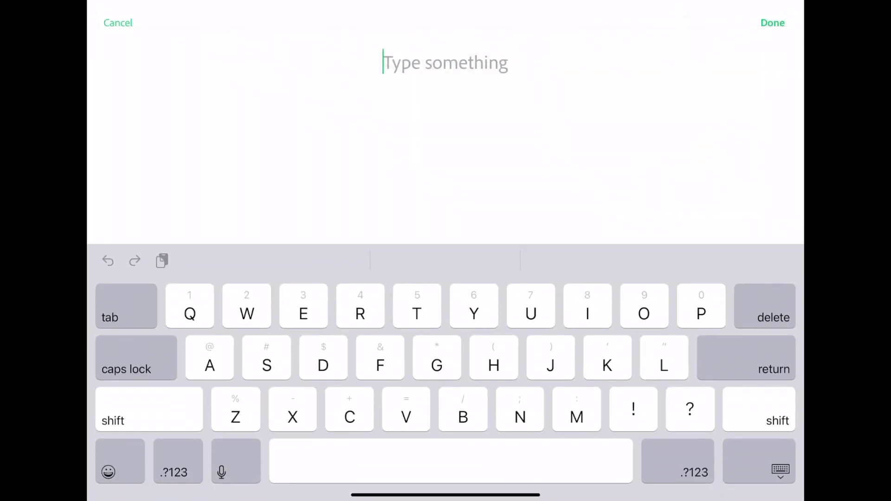
{"action": "type", "text": "Lexi "}
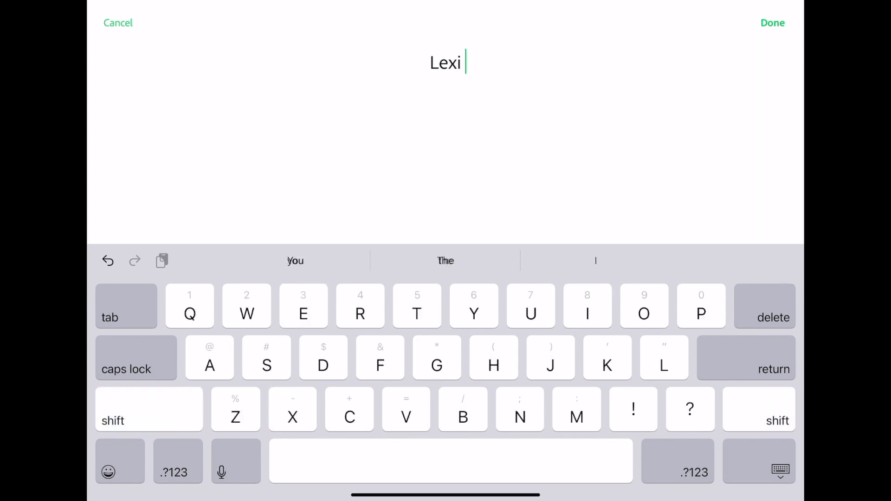
{"action": "type", "text": "R Vi"}
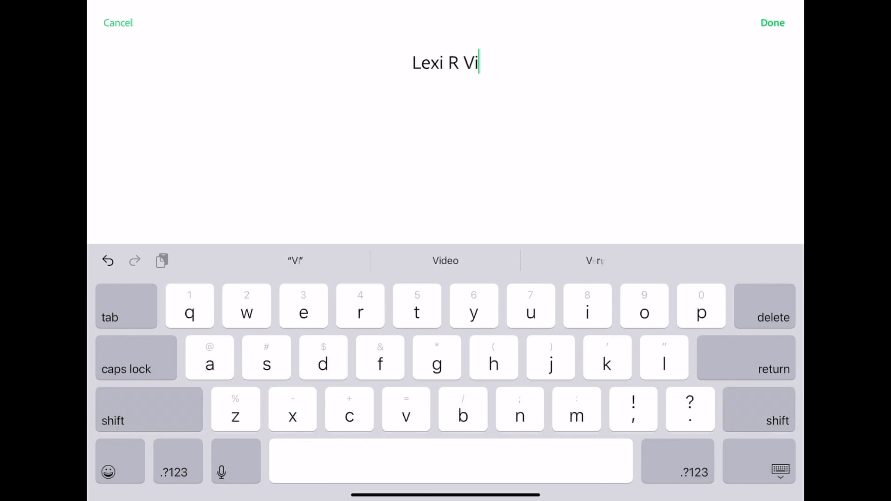
{"action": "type", "text": "tale"}
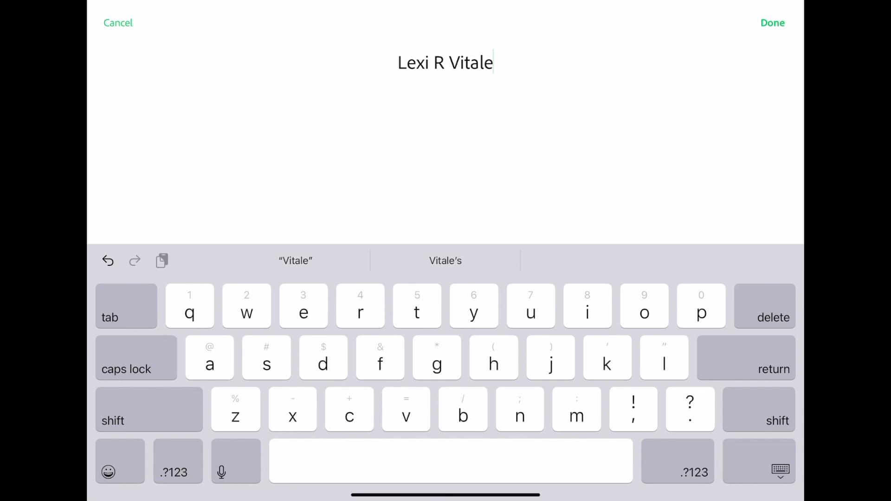
{"action": "left_click", "coordinate": [773, 22]}
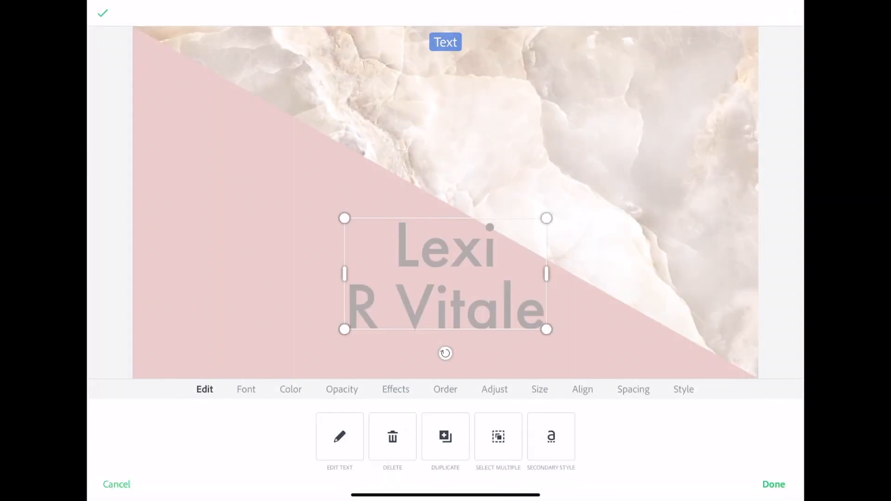
Step: Enlarge the name text, widen its box so it fits on one line, and centre it on the canvas
{"action": "left_click_drag", "start_coordinate": [345, 218], "coordinate": [214, 146]}
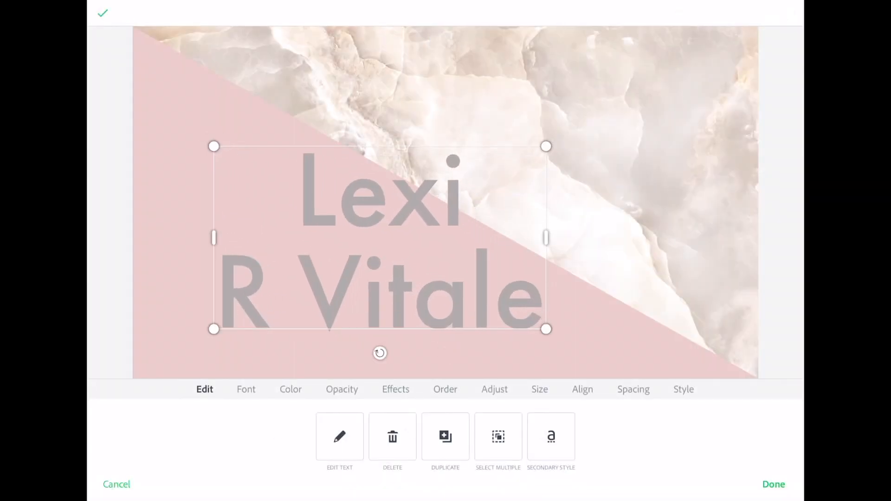
{"action": "left_click_drag", "start_coordinate": [546, 329], "coordinate": [684, 247]}
{"action": "left_click_drag", "start_coordinate": [449, 197], "coordinate": [430, 182]}
{"action": "mouse_move", "coordinate": [665, 181]}
{"action": "left_mouse_down"}
{"action": "mouse_move", "coordinate": [417, 181]}
{"action": "mouse_move", "coordinate": [665, 182]}
{"action": "left_mouse_up"}
{"action": "left_click_drag", "start_coordinate": [428, 241], "coordinate": [446, 254]}
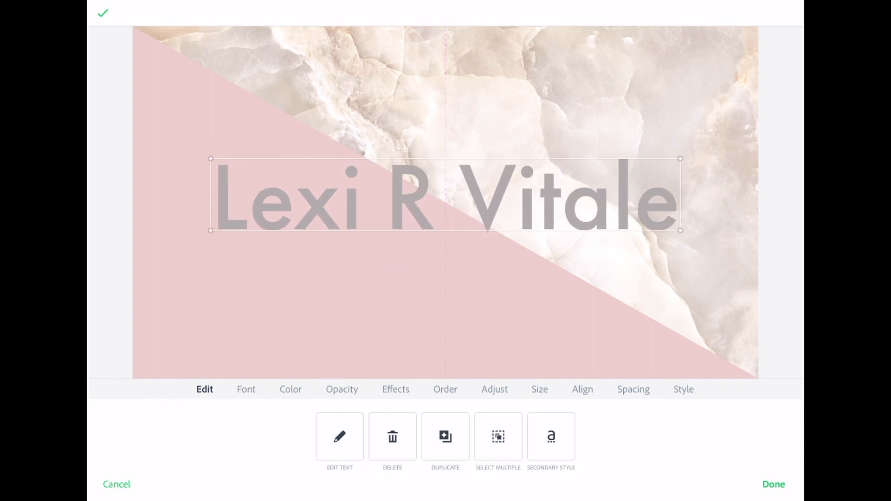
{"action": "mouse_move", "coordinate": [446, 254]}
{"action": "left_mouse_down"}
{"action": "mouse_move", "coordinate": [444, 233]}
{"action": "mouse_move", "coordinate": [444, 259]}
{"action": "left_mouse_up"}
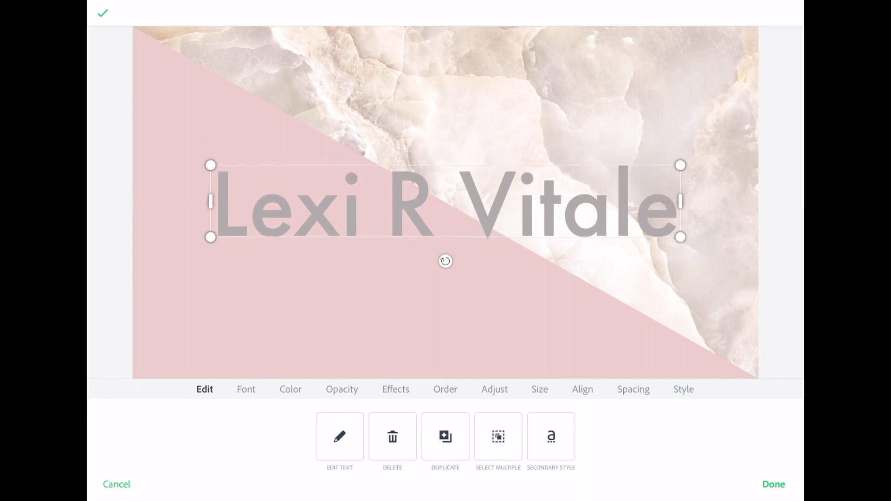
Step: Compare the Birch, Great Vibes, Liebegerda, Yellowtail and Vast fonts on the name text and set it in Anton
{"action": "left_click", "coordinate": [246, 390]}
{"action": "scroll", "coordinate": [446, 448], "scroll_direction": "left", "scroll_amount": 10}
{"action": "scroll", "coordinate": [445, 448], "scroll_direction": "right", "scroll_amount": 6}
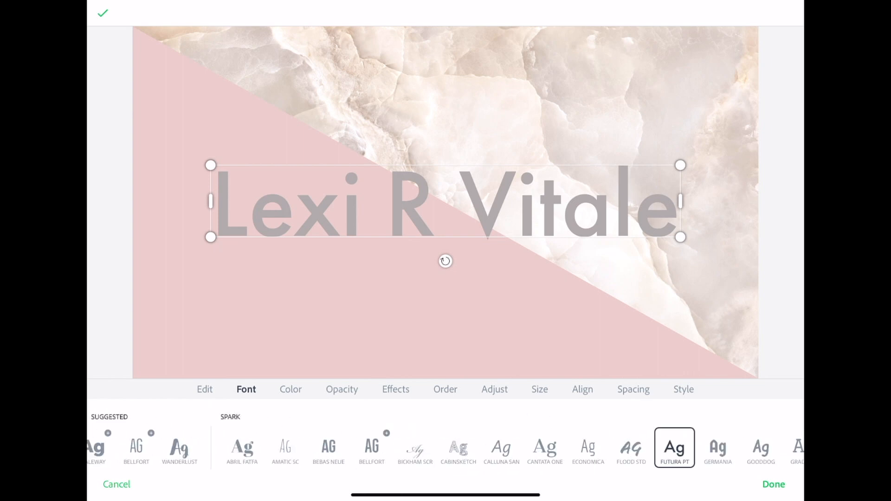
{"action": "scroll", "coordinate": [446, 448], "scroll_direction": "right", "scroll_amount": 15}
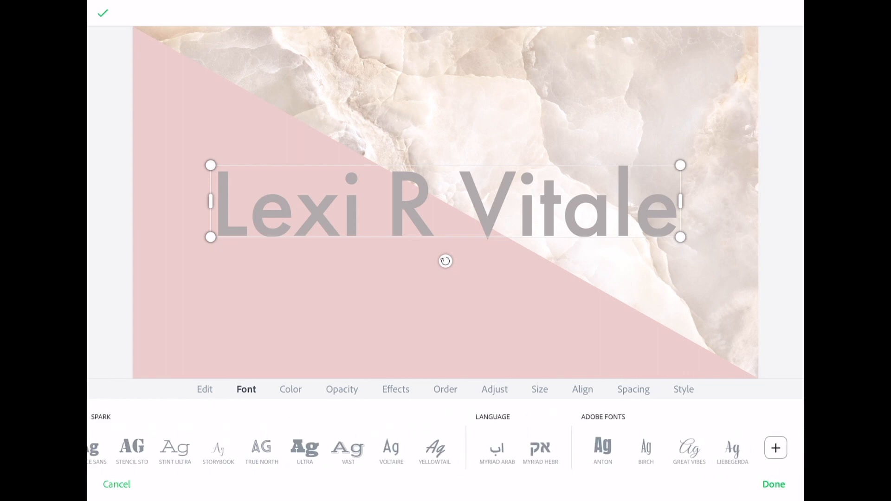
{"action": "left_click", "coordinate": [646, 448]}
{"action": "left_click", "coordinate": [603, 448]}
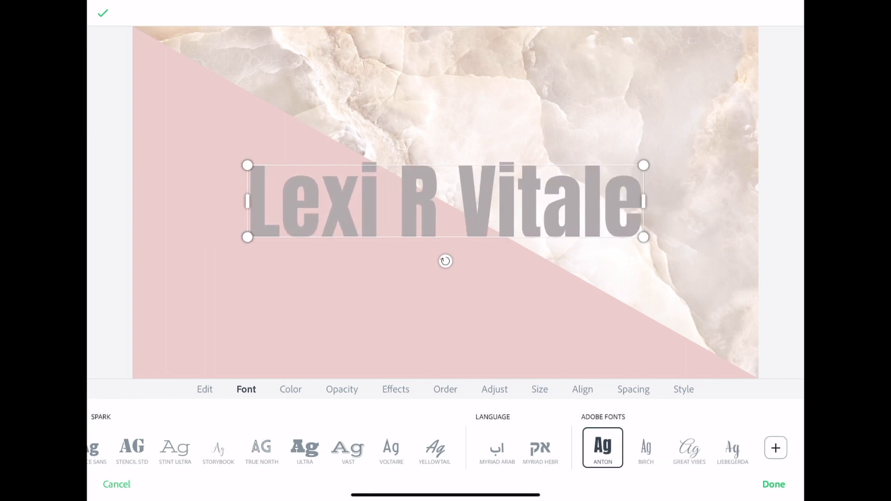
{"action": "left_click", "coordinate": [689, 448]}
{"action": "left_click", "coordinate": [732, 448]}
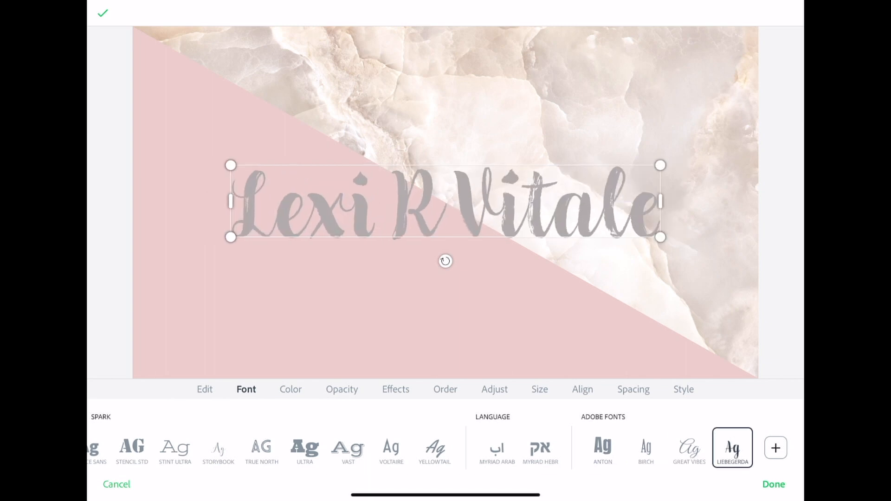
{"action": "left_click", "coordinate": [603, 448]}
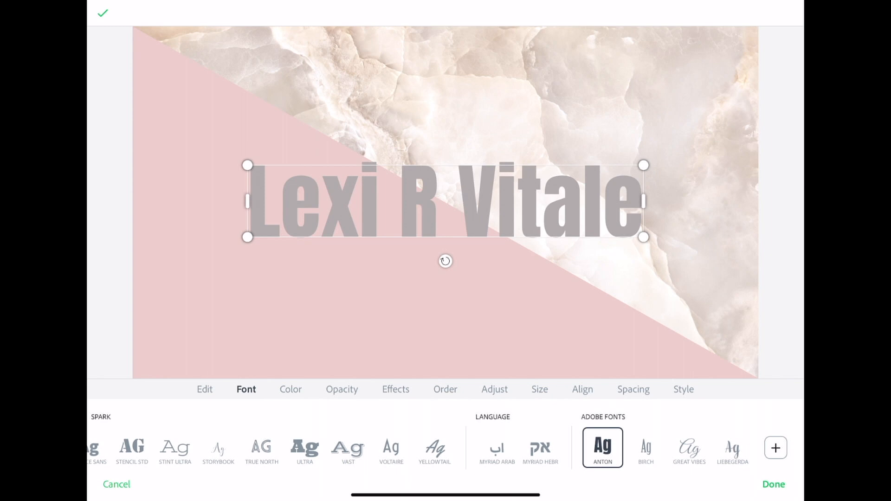
{"action": "left_click", "coordinate": [646, 448]}
{"action": "left_click", "coordinate": [434, 448]}
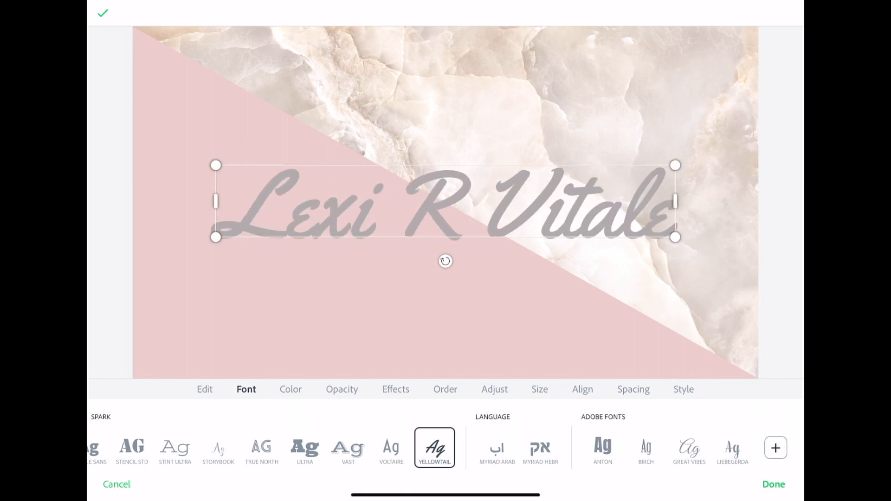
{"action": "left_click", "coordinate": [348, 448]}
{"action": "left_click", "coordinate": [603, 448]}
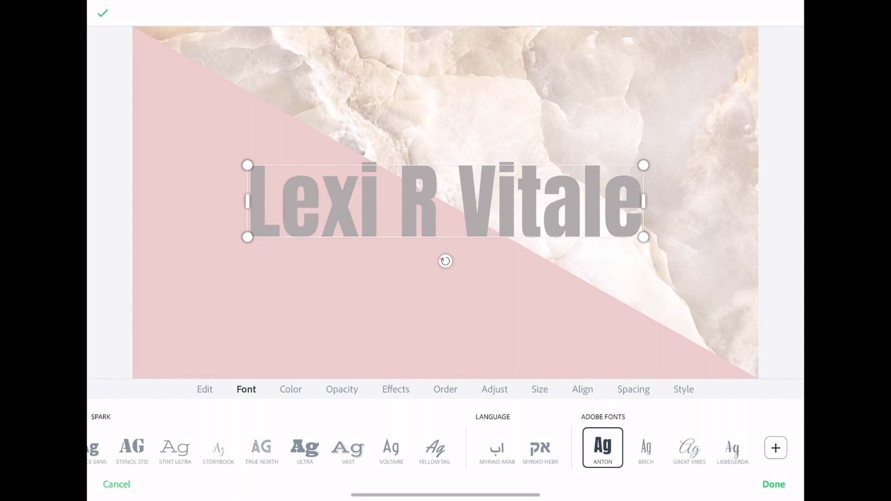
Step: Enlarge the name text, recentre it on the thumbnail and colour it with the white brand swatch
{"action": "left_click_drag", "start_coordinate": [644, 238], "coordinate": [747, 256]}
{"action": "left_click_drag", "start_coordinate": [498, 211], "coordinate": [446, 204]}
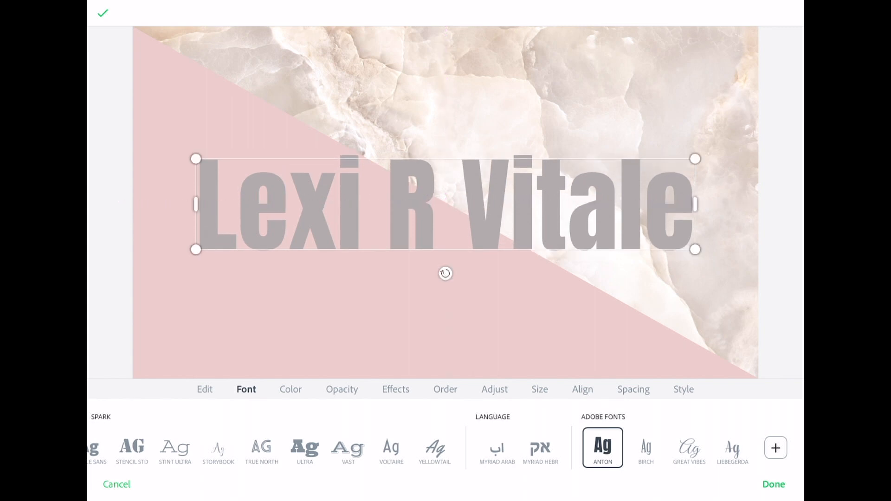
{"action": "left_click", "coordinate": [290, 390]}
{"action": "left_click", "coordinate": [445, 434]}
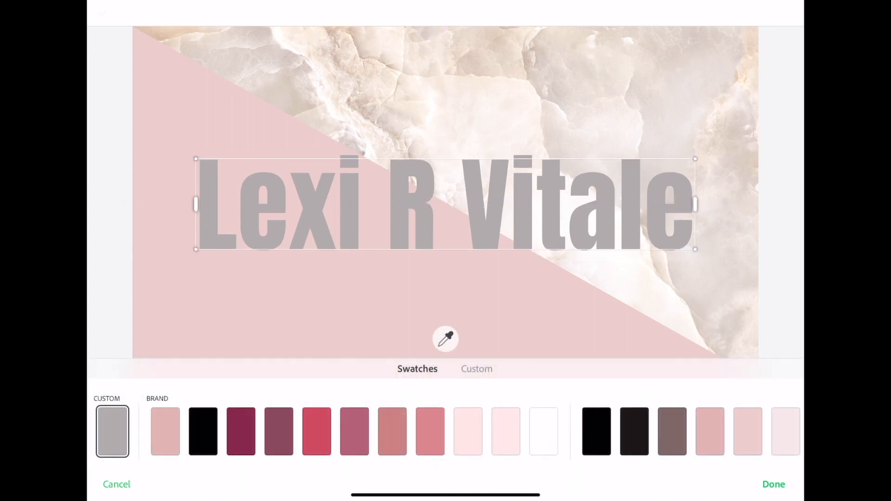
{"action": "left_click", "coordinate": [544, 432]}
{"action": "scroll", "coordinate": [446, 431], "scroll_direction": "left", "scroll_amount": 1}
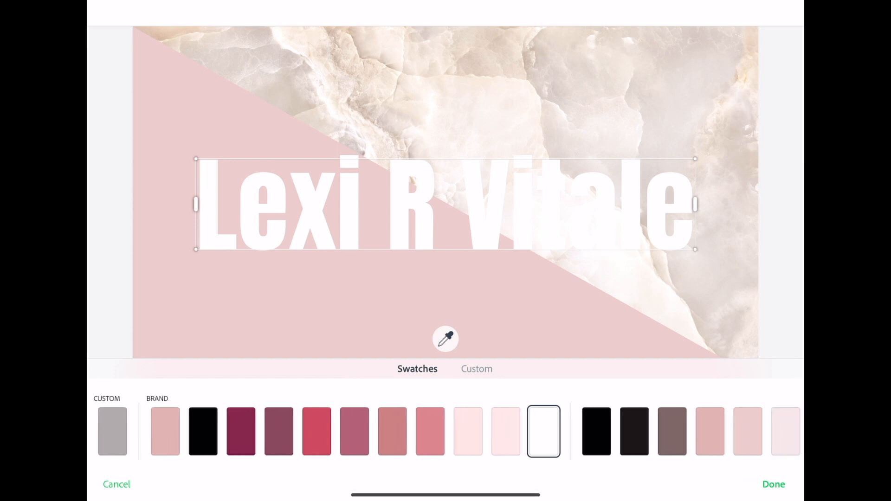
Step: Try custom cream shades sampled from the marble on the name text, adjusting the colour to #F4EDE5
{"action": "left_click", "coordinate": [477, 369]}
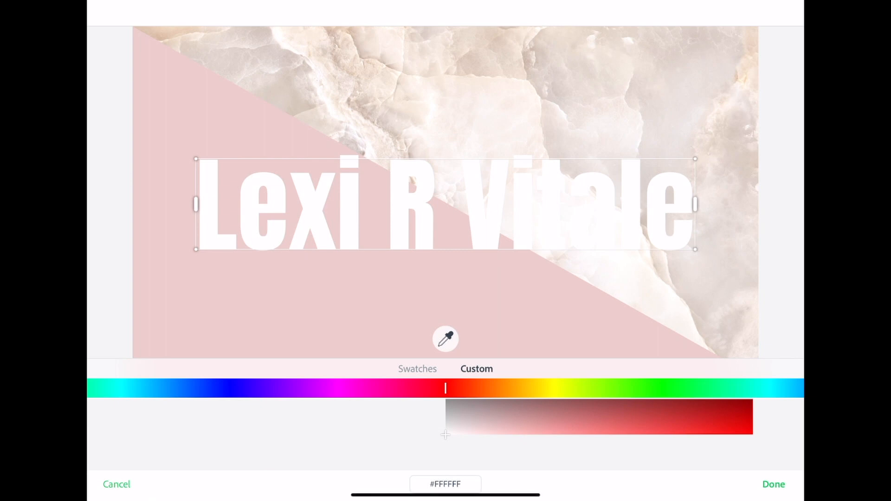
{"action": "left_click_drag", "start_coordinate": [446, 339], "coordinate": [636, 211]}
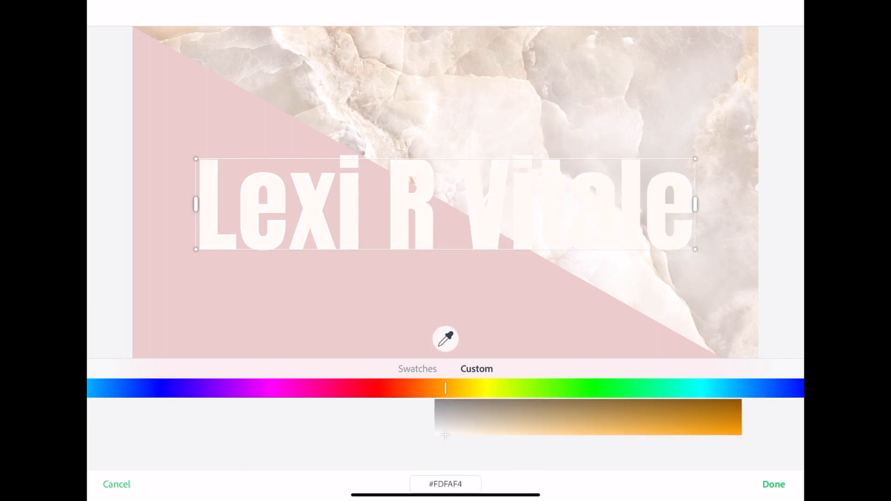
{"action": "left_click_drag", "start_coordinate": [452, 332], "coordinate": [432, 37]}
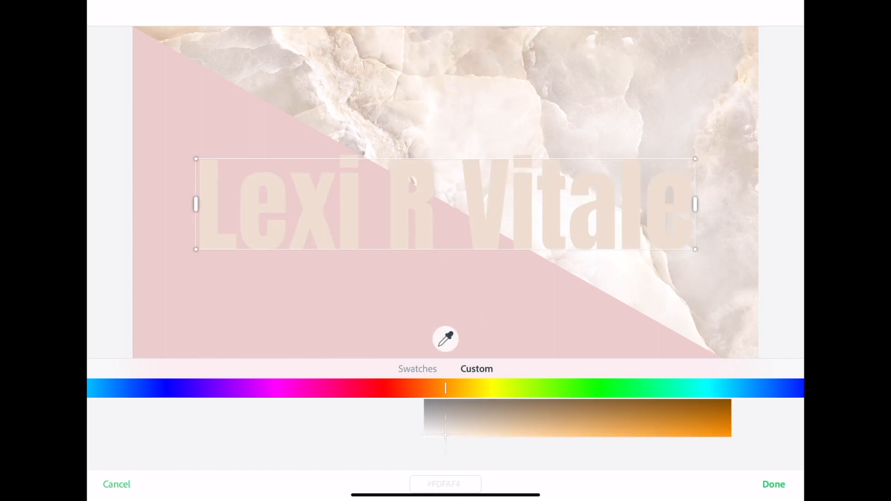
{"action": "left_click_drag", "start_coordinate": [446, 339], "coordinate": [432, 83]}
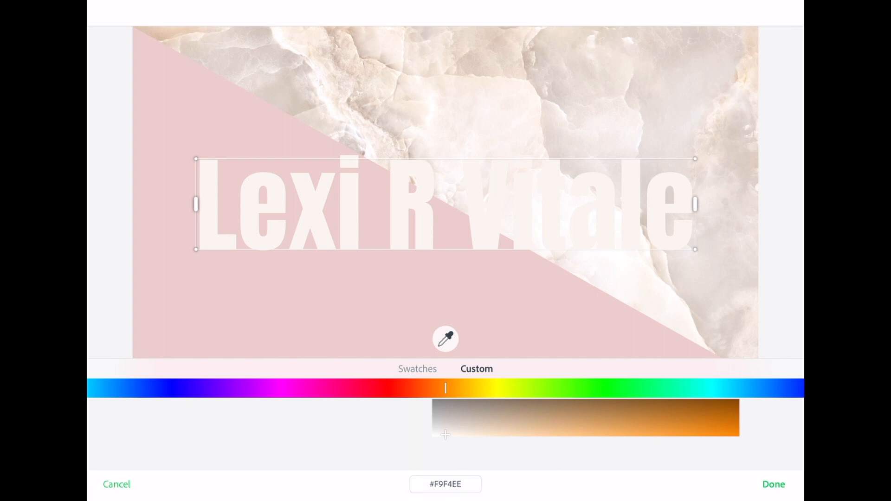
{"action": "mouse_move", "coordinate": [586, 418]}
{"action": "left_mouse_down"}
{"action": "mouse_move", "coordinate": [523, 417]}
{"action": "mouse_move", "coordinate": [580, 420]}
{"action": "left_mouse_up"}
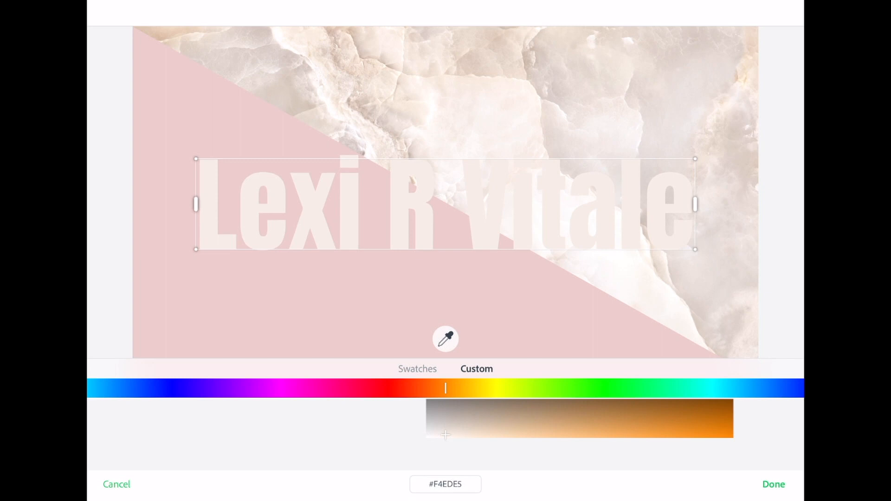
Step: Return the name text to the white brand swatch and finish editing it
{"action": "left_click", "coordinate": [417, 369]}
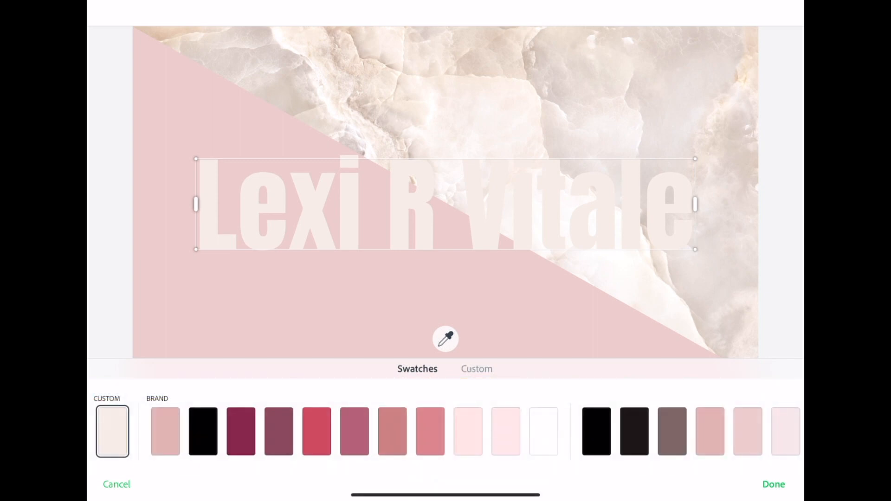
{"action": "left_click", "coordinate": [544, 432]}
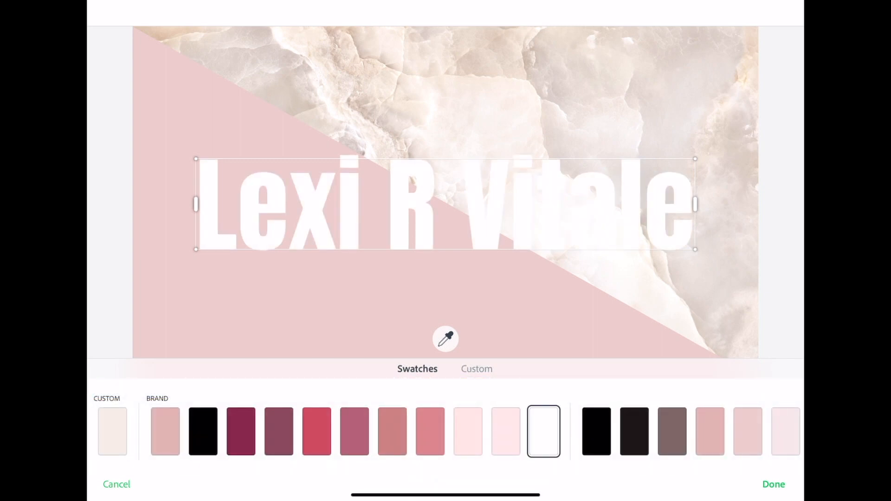
{"action": "left_click", "coordinate": [774, 484]}
{"action": "left_click", "coordinate": [774, 485]}
Step: Duplicate the name text and place the copy centred directly beneath the original
{"action": "left_click", "coordinate": [446, 205]}
{"action": "left_click", "coordinate": [205, 389]}
{"action": "left_click", "coordinate": [445, 436]}
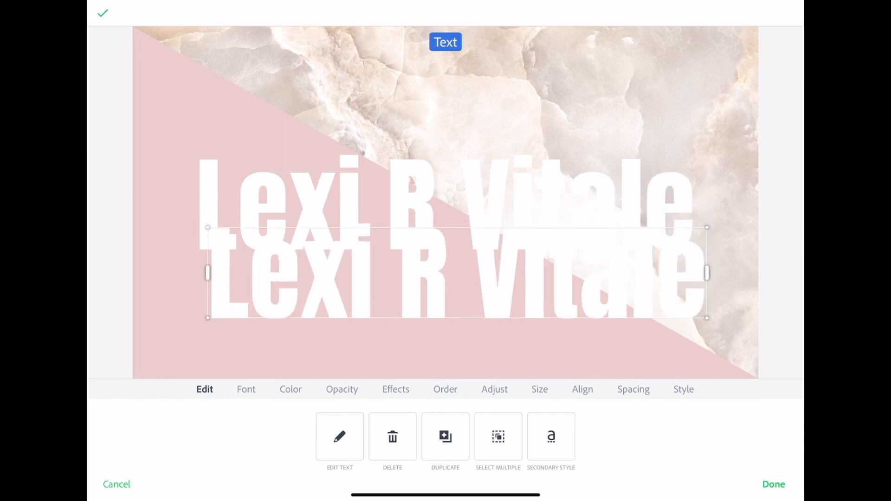
{"action": "left_click_drag", "start_coordinate": [458, 273], "coordinate": [446, 300]}
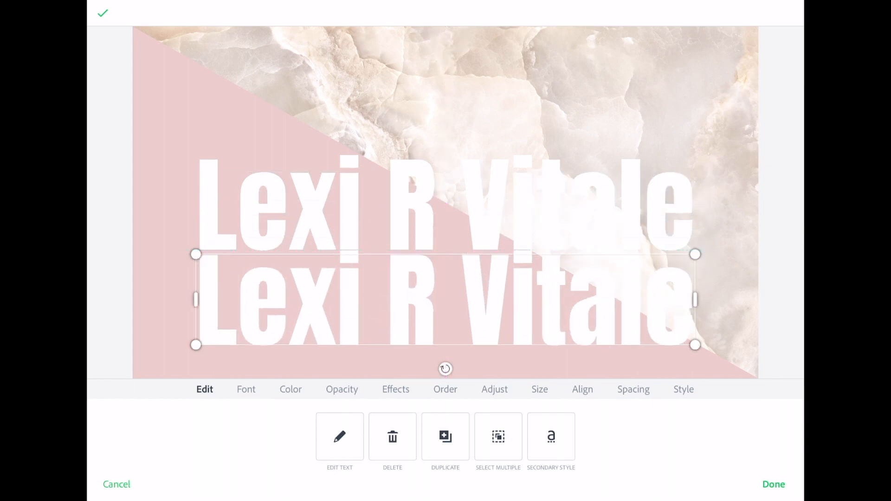
Step: Change the lower copy of the name text to the Great Vibes font and colour it with the black swatch
{"action": "left_click", "coordinate": [774, 484]}
{"action": "left_click", "coordinate": [446, 299]}
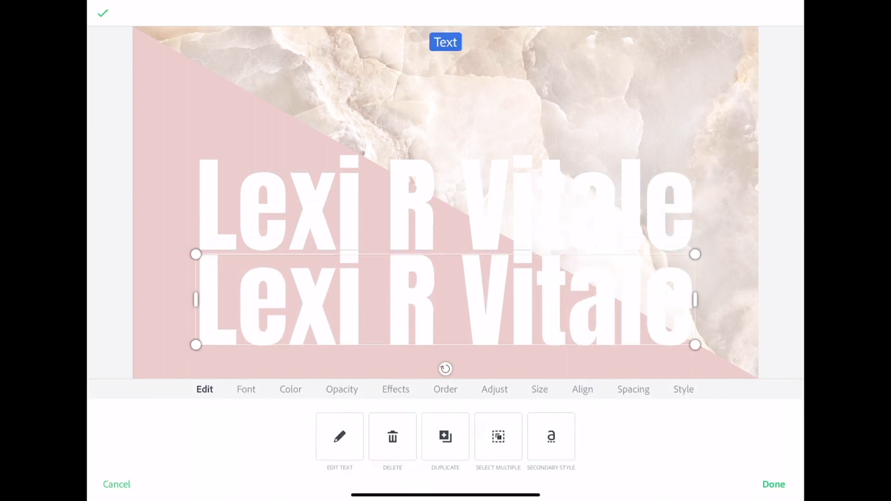
{"action": "left_click", "coordinate": [246, 389]}
{"action": "left_click", "coordinate": [689, 448]}
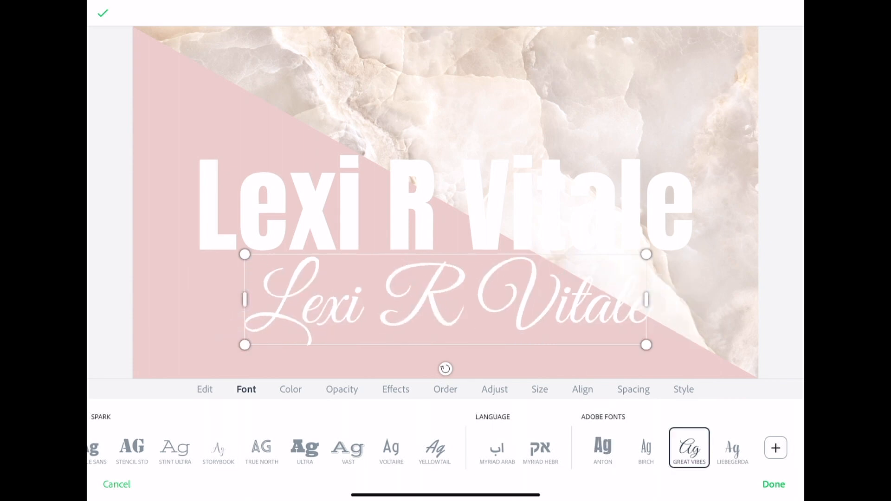
{"action": "left_click", "coordinate": [291, 390]}
{"action": "left_click", "coordinate": [446, 436]}
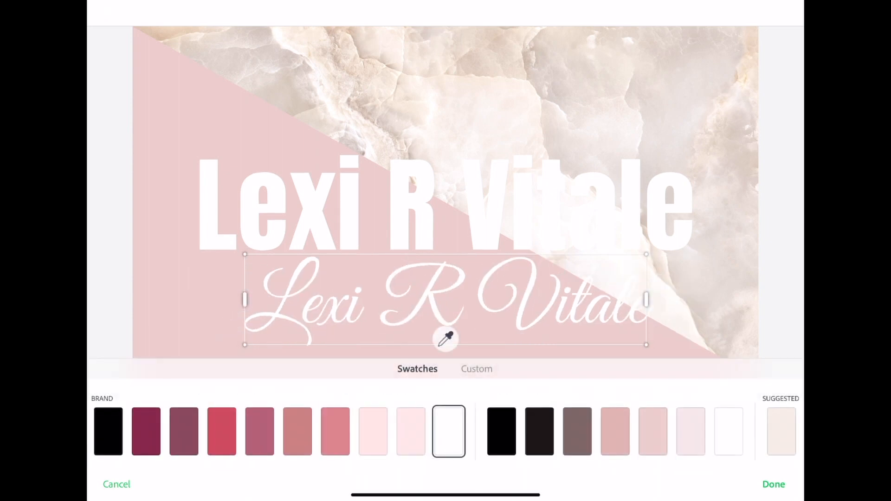
{"action": "left_click", "coordinate": [502, 432]}
{"action": "left_click", "coordinate": [774, 485]}
Step: Place the black script name over the bold white name, enlarge it to span the white text, centre it and finish editing
{"action": "left_click_drag", "start_coordinate": [446, 300], "coordinate": [438, 200]}
{"action": "left_click_drag", "start_coordinate": [638, 155], "coordinate": [753, 132]}
{"action": "left_click_drag", "start_coordinate": [494, 195], "coordinate": [446, 214]}
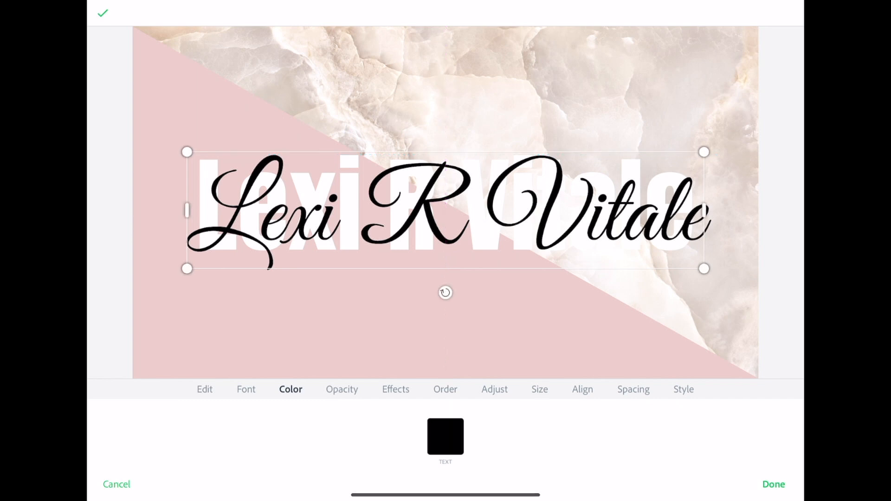
{"action": "left_click", "coordinate": [774, 485]}
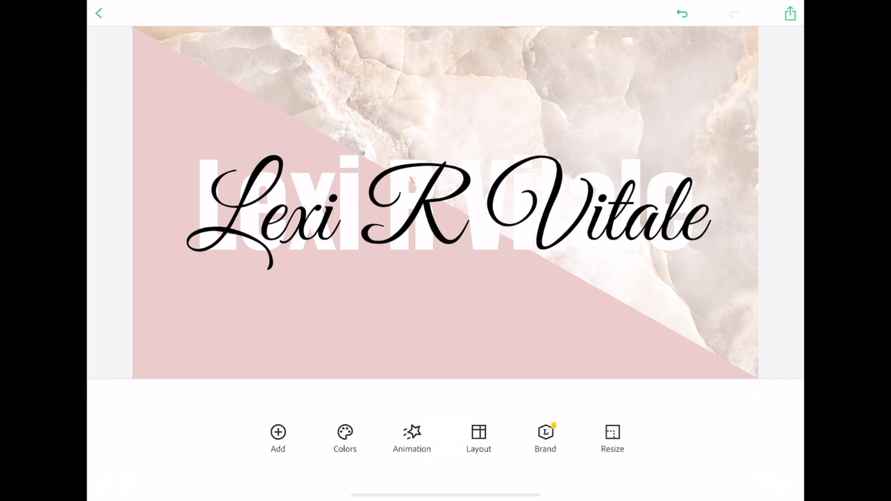
Step: Try the Typewriter, Dynamic and Color Shuffle text animations on the design
{"action": "left_click", "coordinate": [411, 437]}
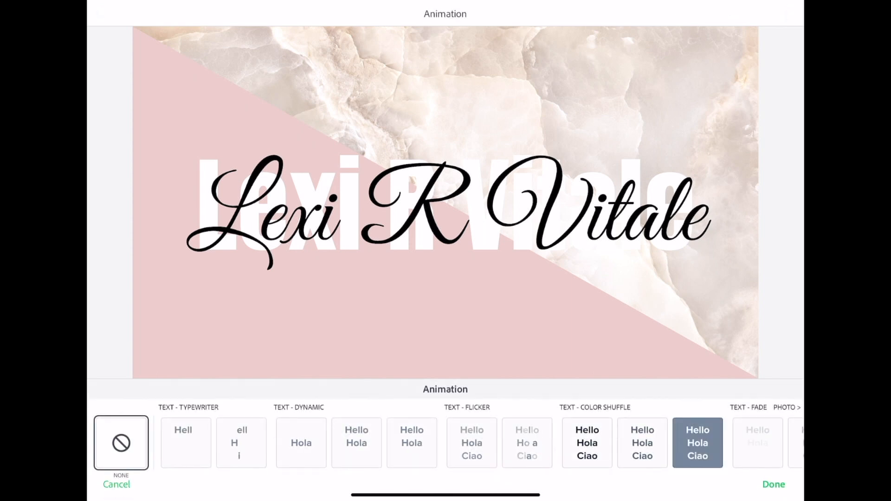
{"action": "left_click", "coordinate": [186, 443]}
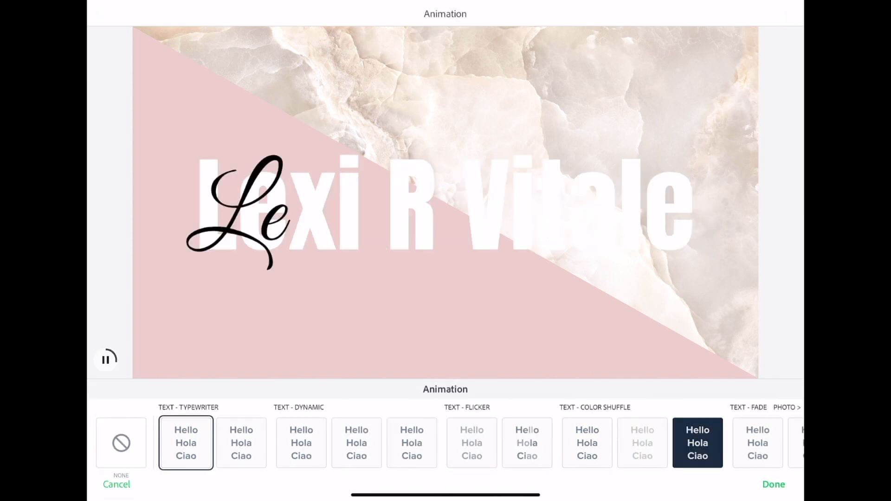
{"action": "left_click", "coordinate": [412, 443]}
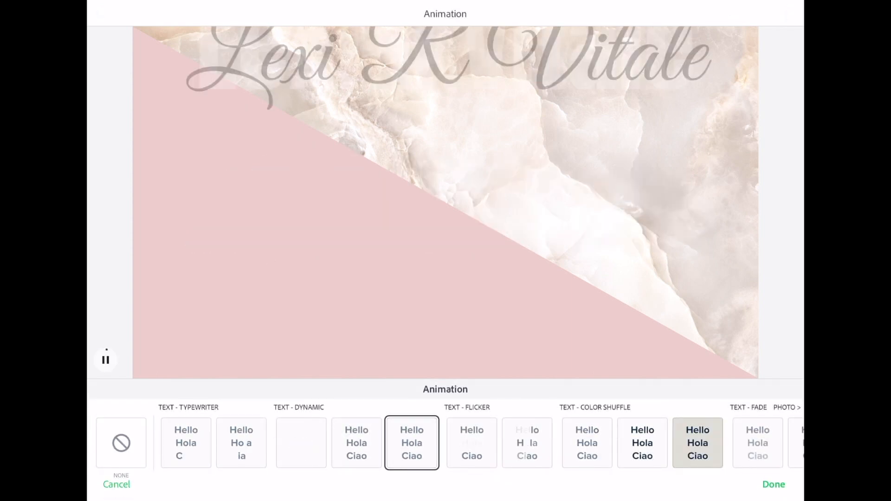
{"action": "left_click", "coordinate": [242, 443]}
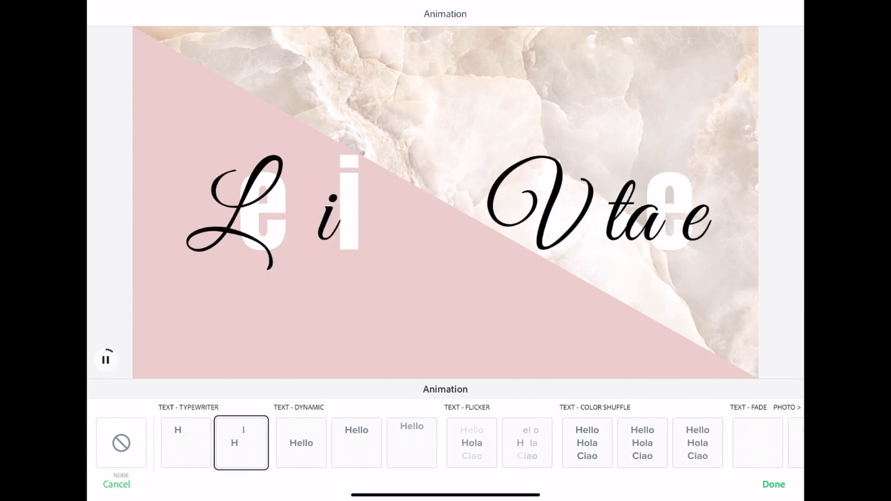
{"action": "left_click", "coordinate": [301, 443]}
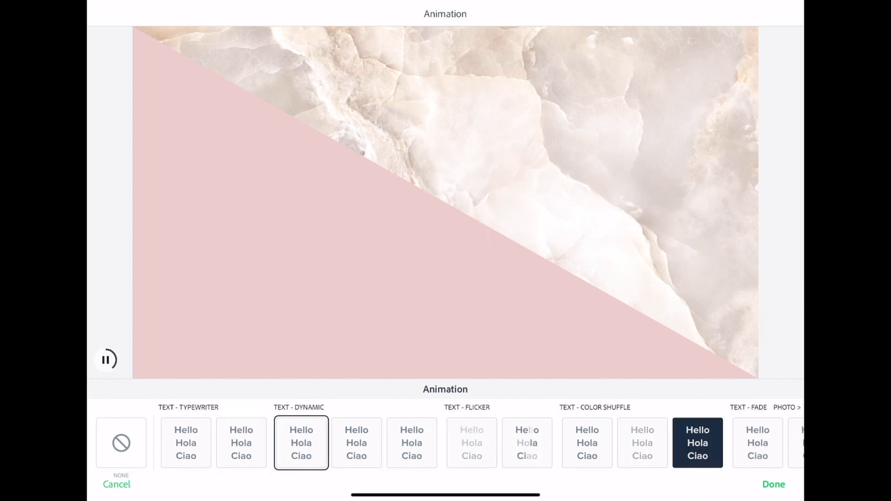
{"action": "left_click", "coordinate": [588, 443]}
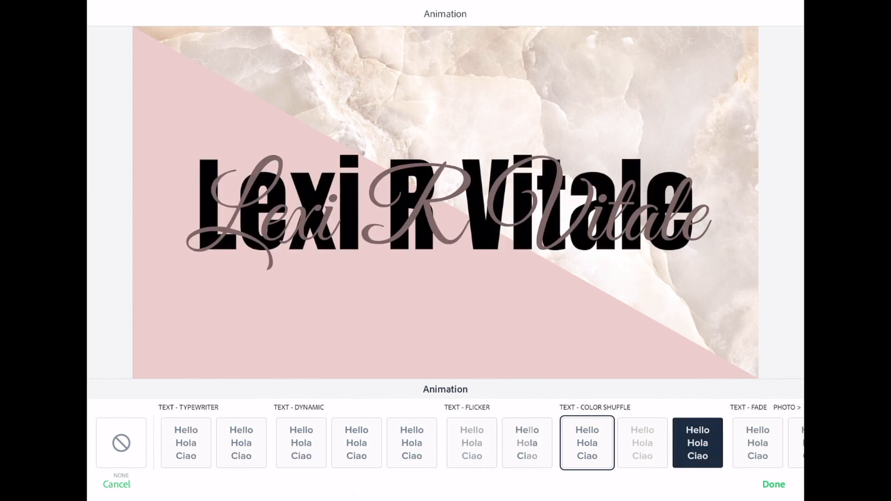
Step: Apply the first Text - Fade animation to the design
{"action": "scroll", "coordinate": [446, 443], "scroll_direction": "right", "scroll_amount": 5}
{"action": "scroll", "coordinate": [446, 443], "scroll_direction": "right", "scroll_amount": 1}
{"action": "left_click", "coordinate": [550, 443]}
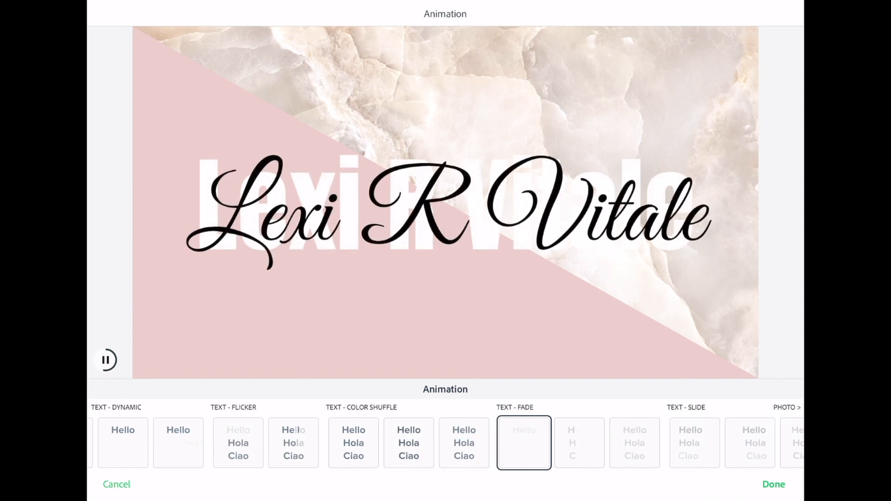
{"action": "left_click", "coordinate": [774, 484]}
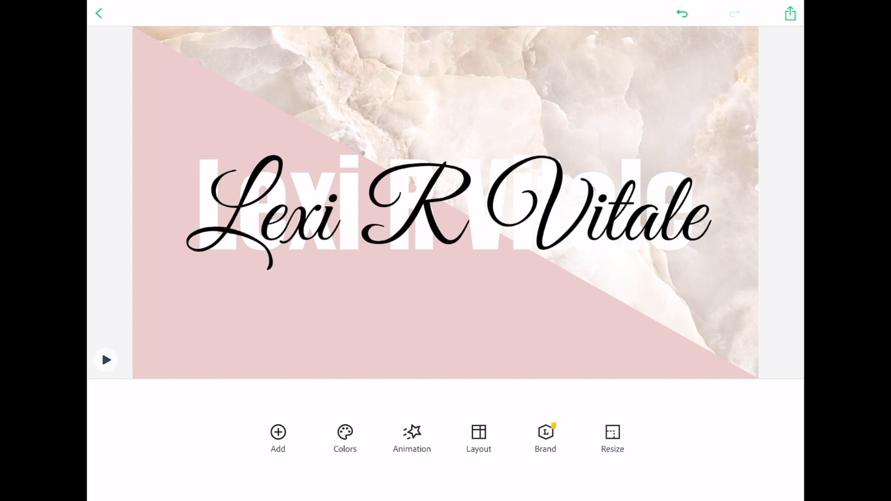
Step: Export the design as a video animation and save the video to the device
{"action": "left_click", "coordinate": [790, 14]}
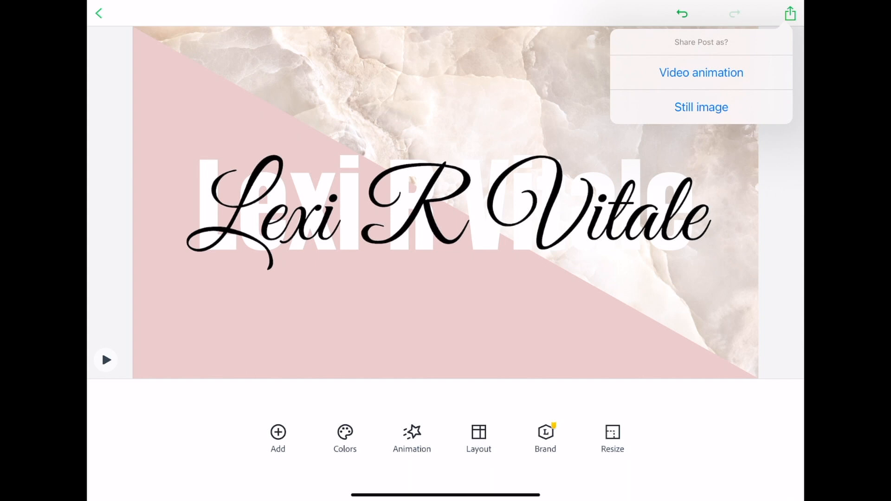
{"action": "left_click", "coordinate": [701, 72]}
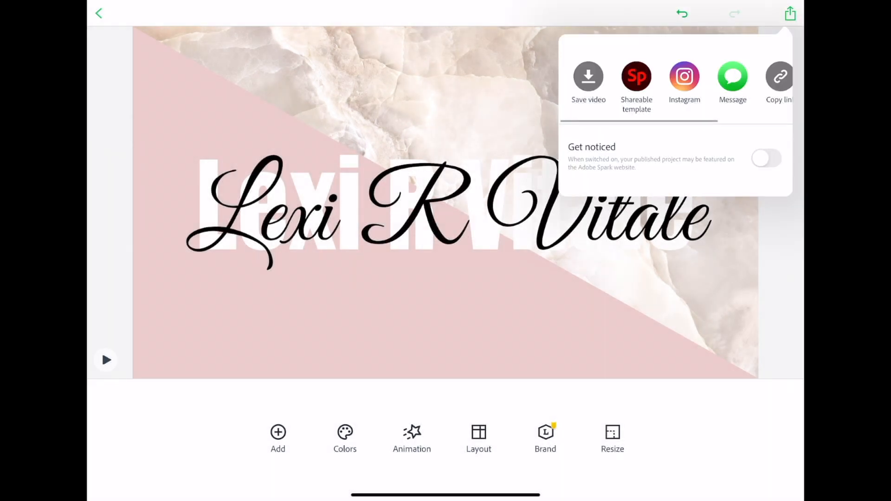
{"action": "left_click", "coordinate": [588, 77]}
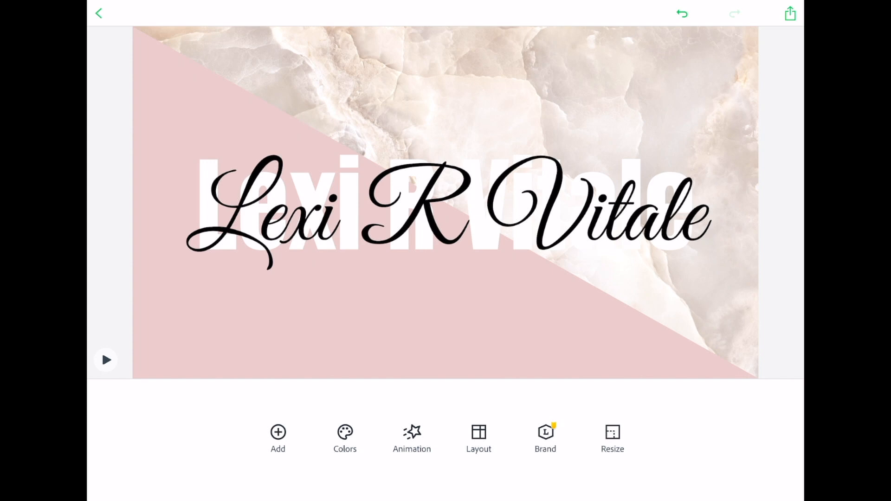
Step: Return to the saved posts and open the pink-and-marble "Thanks for watching!" end screen design
{"action": "left_click", "coordinate": [99, 13]}
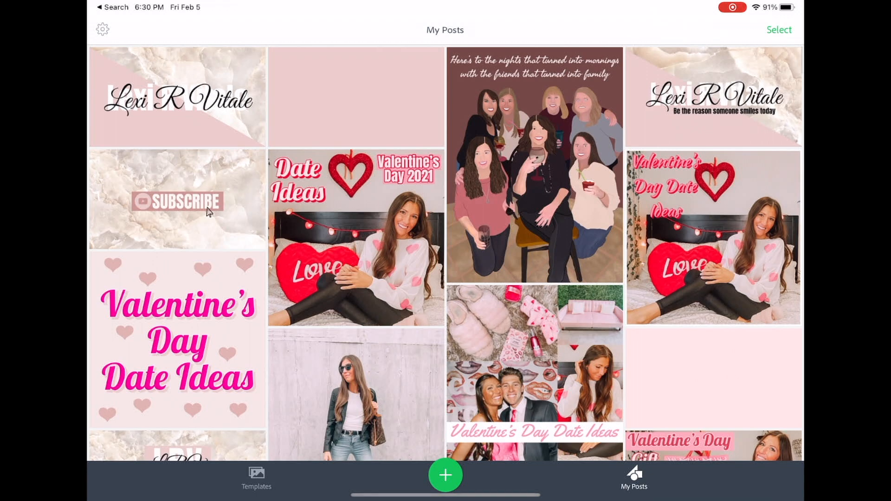
{"action": "scroll", "coordinate": [210, 212], "scroll_direction": "down", "scroll_amount": 6}
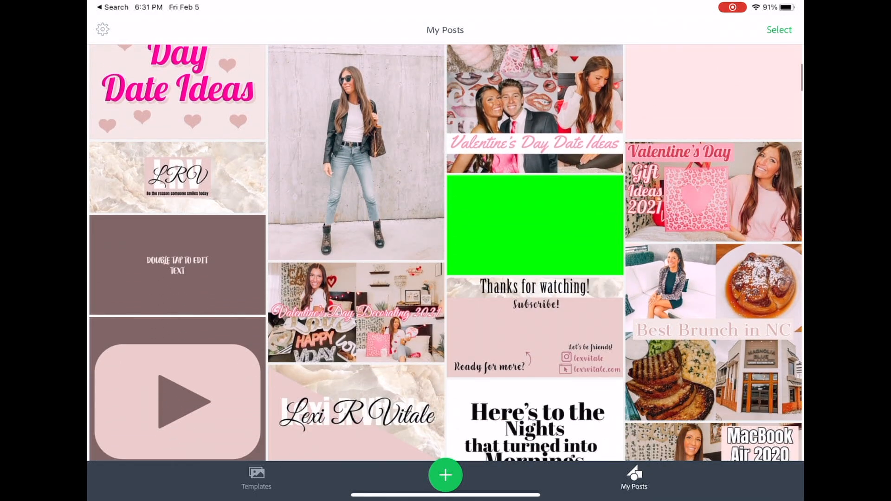
{"action": "left_click", "coordinate": [535, 328]}
{"action": "left_click", "coordinate": [418, 400]}
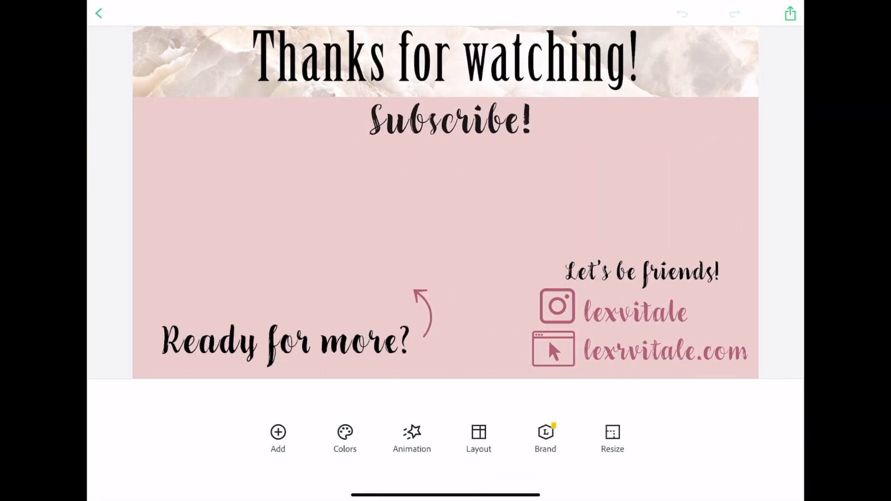
Step: Examine the end screen's elements by selecting the marble strip, the "Thanks for watching!" heading and the "Ready for more?" text
{"action": "left_click", "coordinate": [687, 60]}
{"action": "mouse_move", "coordinate": [687, 60]}
{"action": "left_mouse_down"}
{"action": "mouse_move", "coordinate": [687, 109]}
{"action": "mouse_move", "coordinate": [689, 59]}
{"action": "left_mouse_up"}
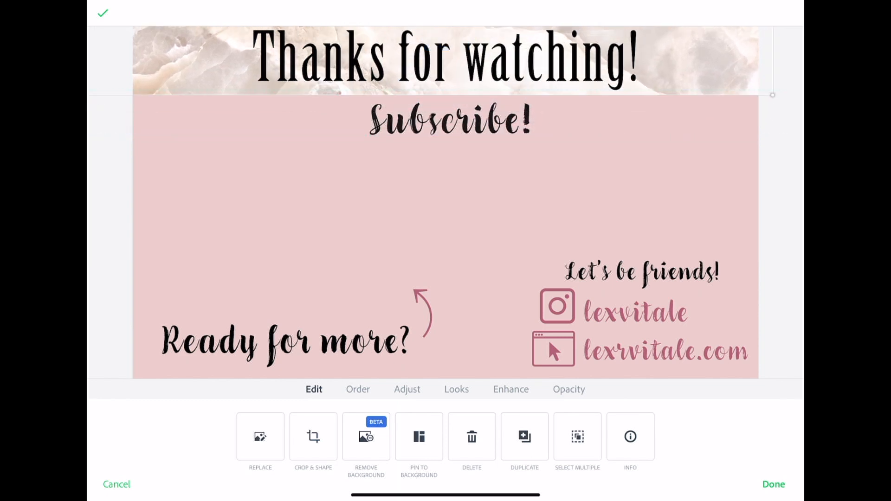
{"action": "left_click", "coordinate": [446, 61]}
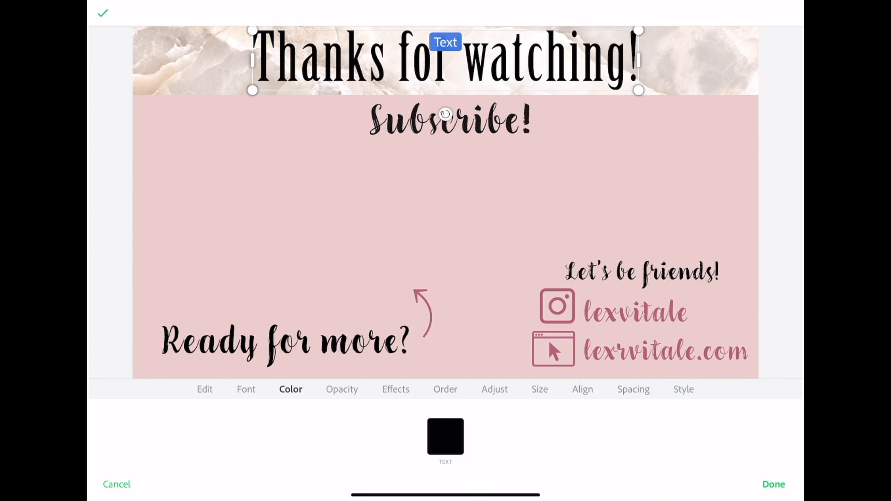
{"action": "left_click", "coordinate": [285, 345]}
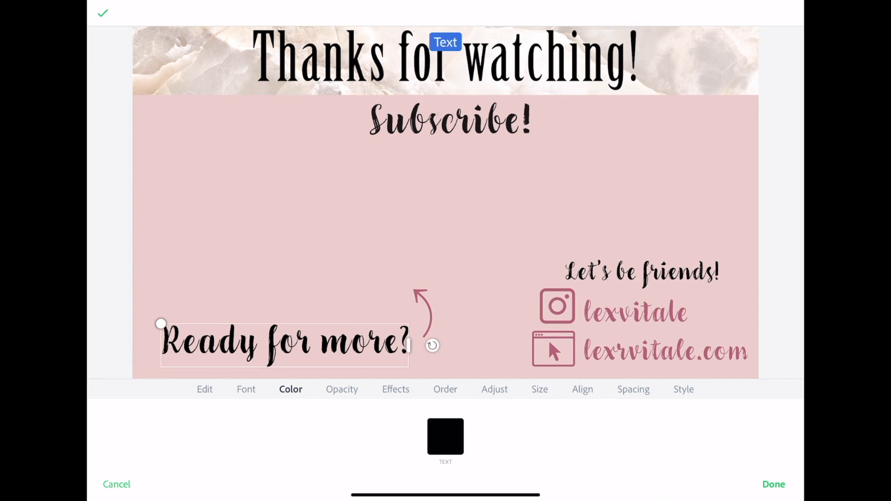